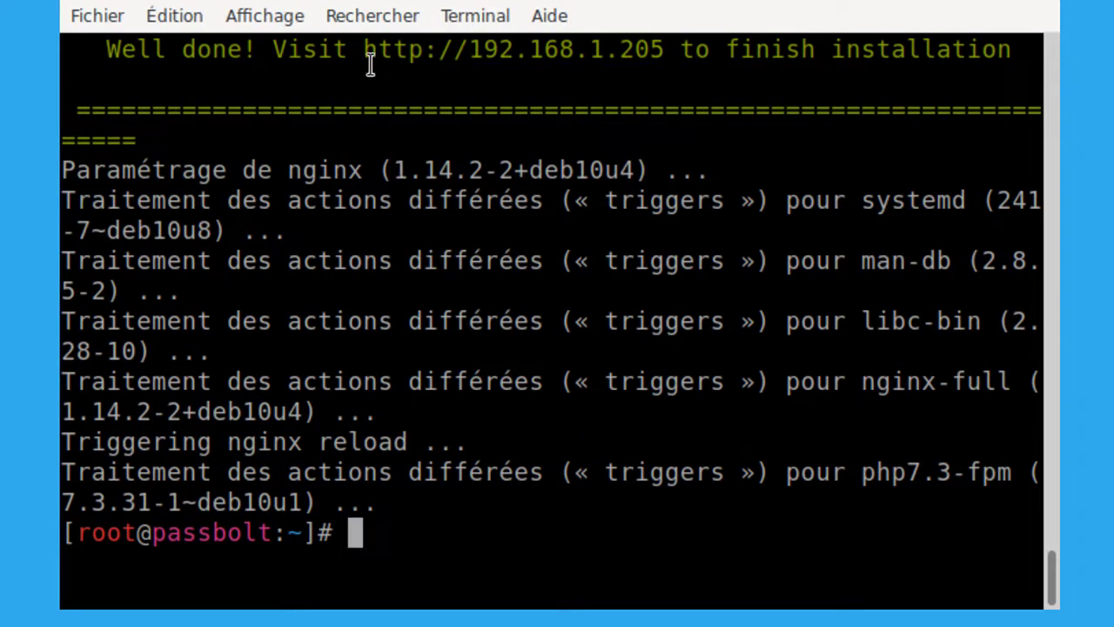
pyautogui.moveTo(364, 52); pyautogui.dragTo(665, 59)
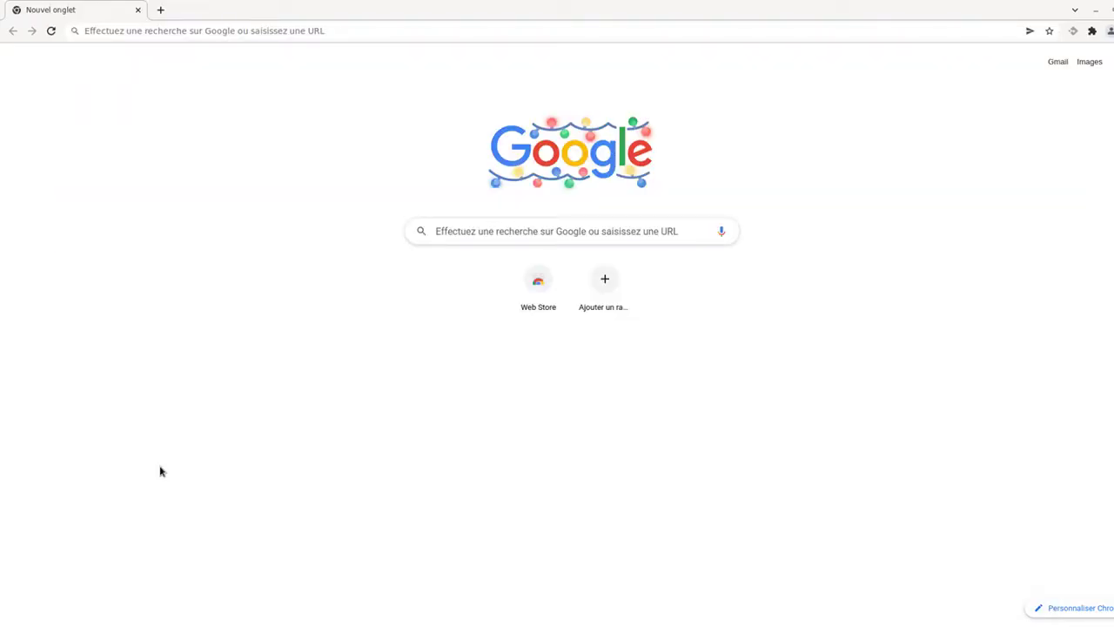
# Load Passbolt at 192.168.1.205 and launch the configuration wizard.
pyautogui.click(285, 24)
pyautogui.write('192.168.1.205')
pyautogui.press('Return')
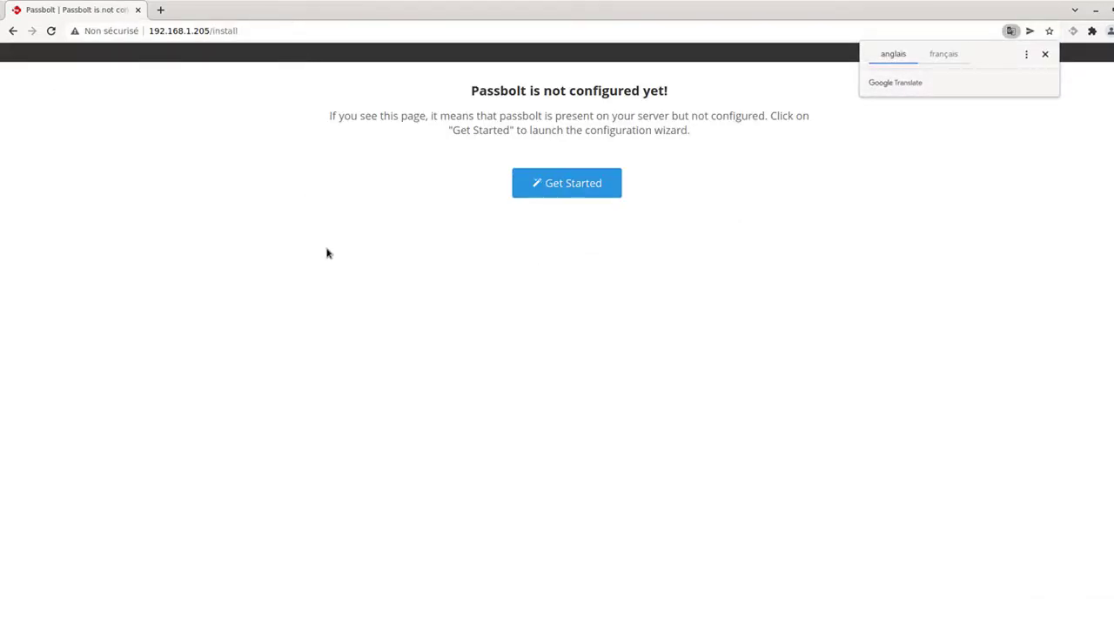
pyautogui.click(566, 193)
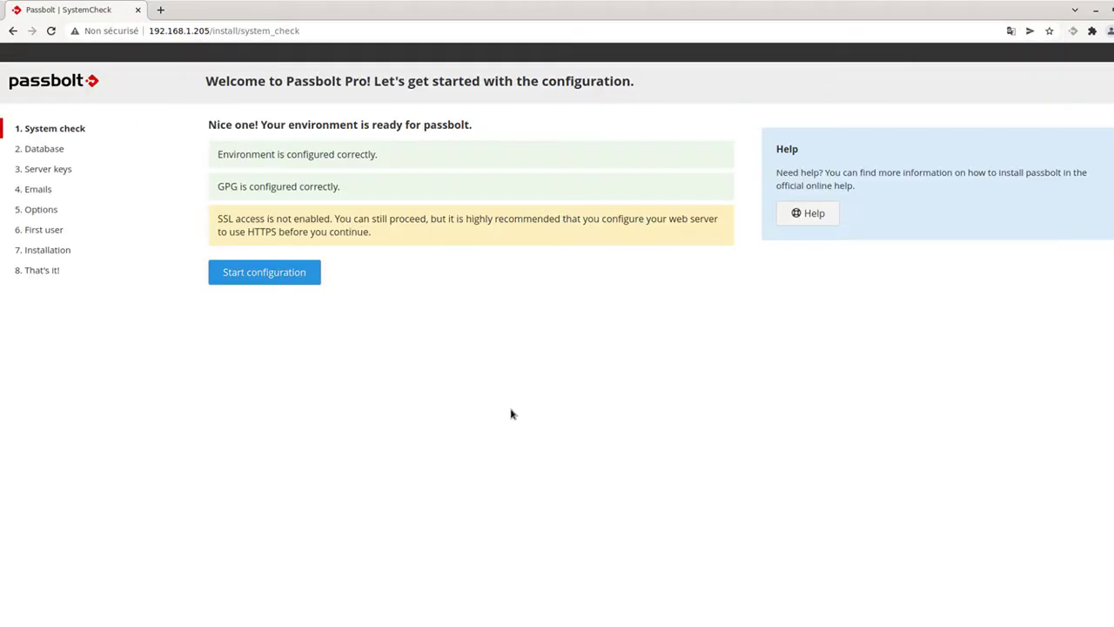
# Review the system check: environment and GPG are fine, but SSL is not enabled.
pyautogui.moveTo(214, 155); pyautogui.dragTo(437, 165)
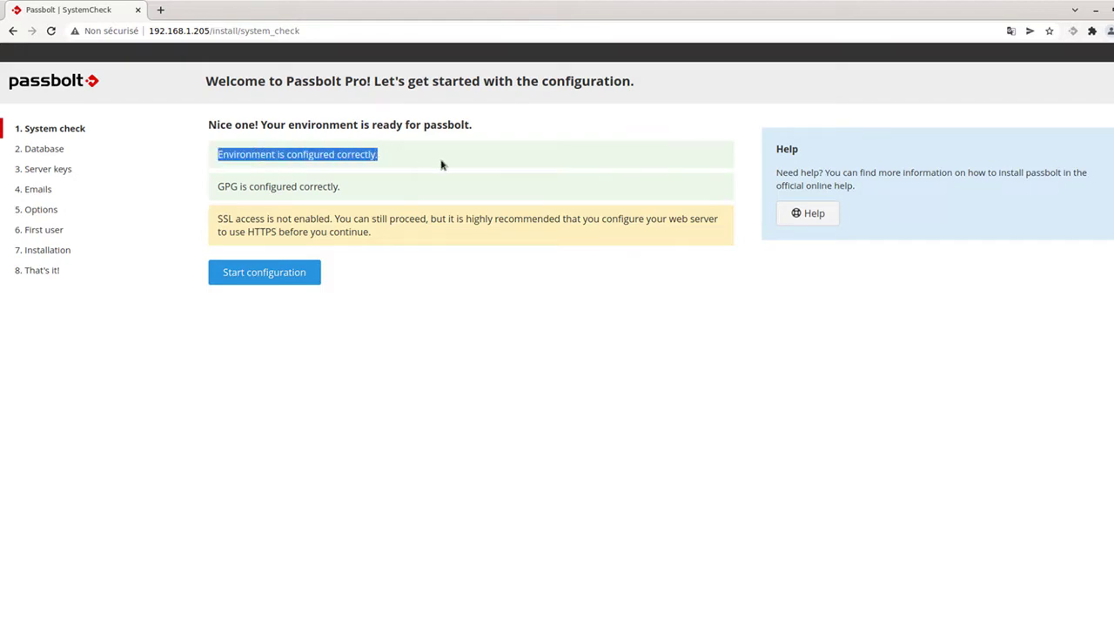
pyautogui.click(440, 164)
pyautogui.moveTo(262, 157); pyautogui.dragTo(435, 162)
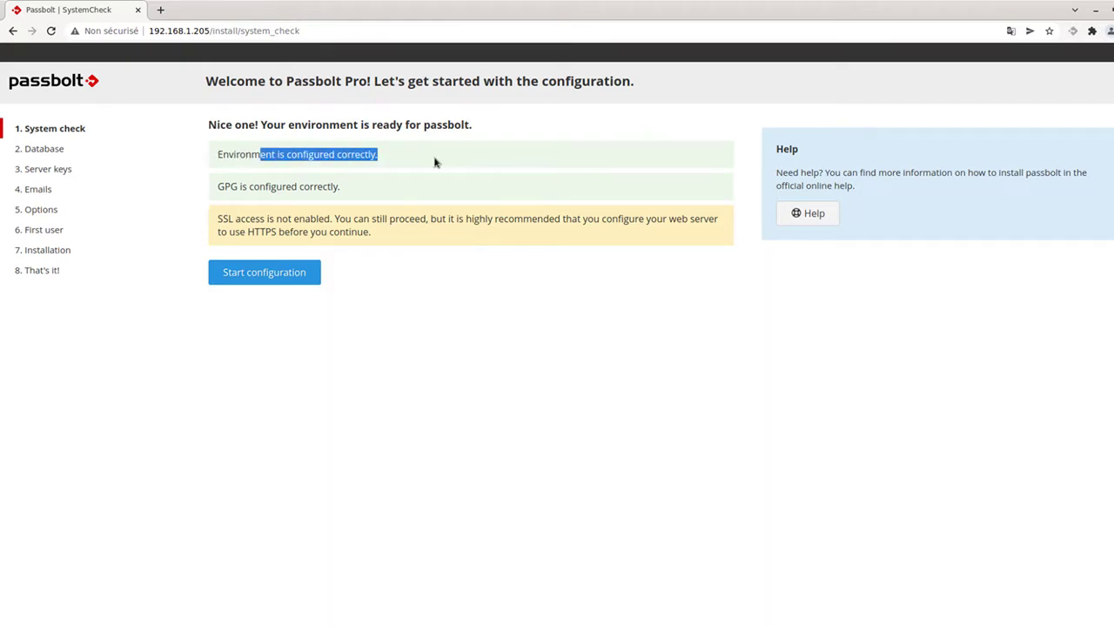
pyautogui.moveTo(223, 185); pyautogui.dragTo(378, 191)
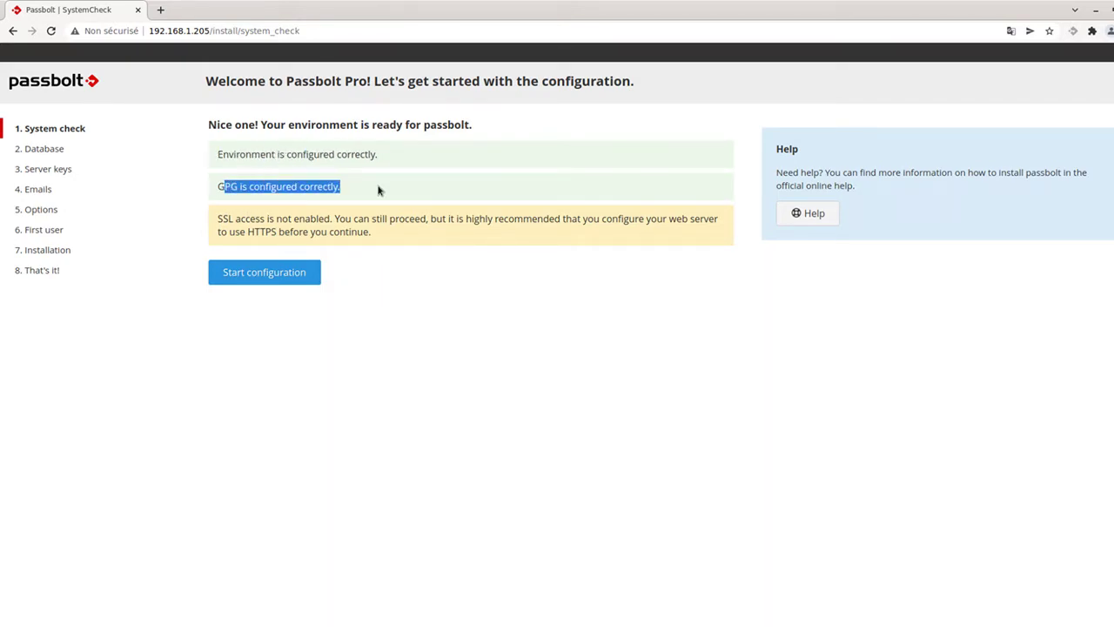
pyautogui.click(378, 190)
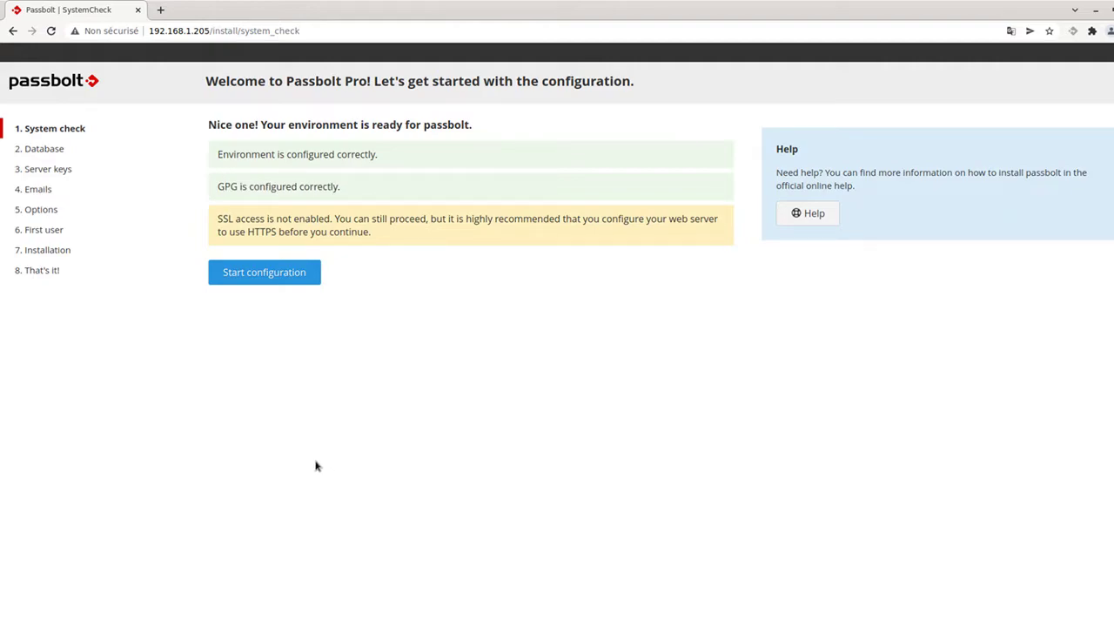
pyautogui.moveTo(238, 218); pyautogui.dragTo(585, 219)
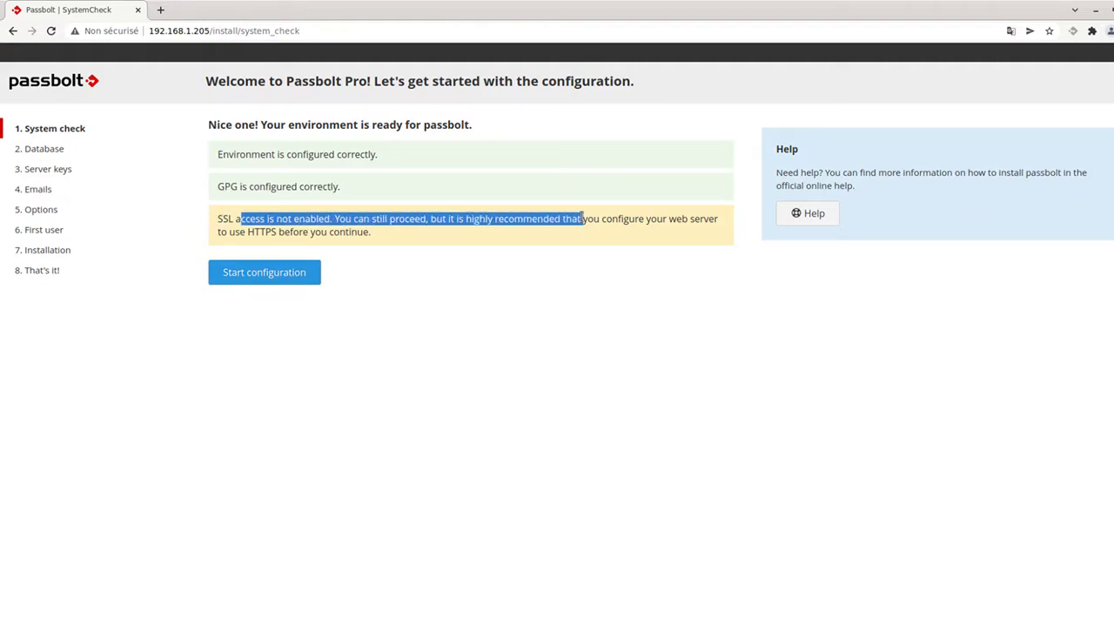
pyautogui.click(585, 219)
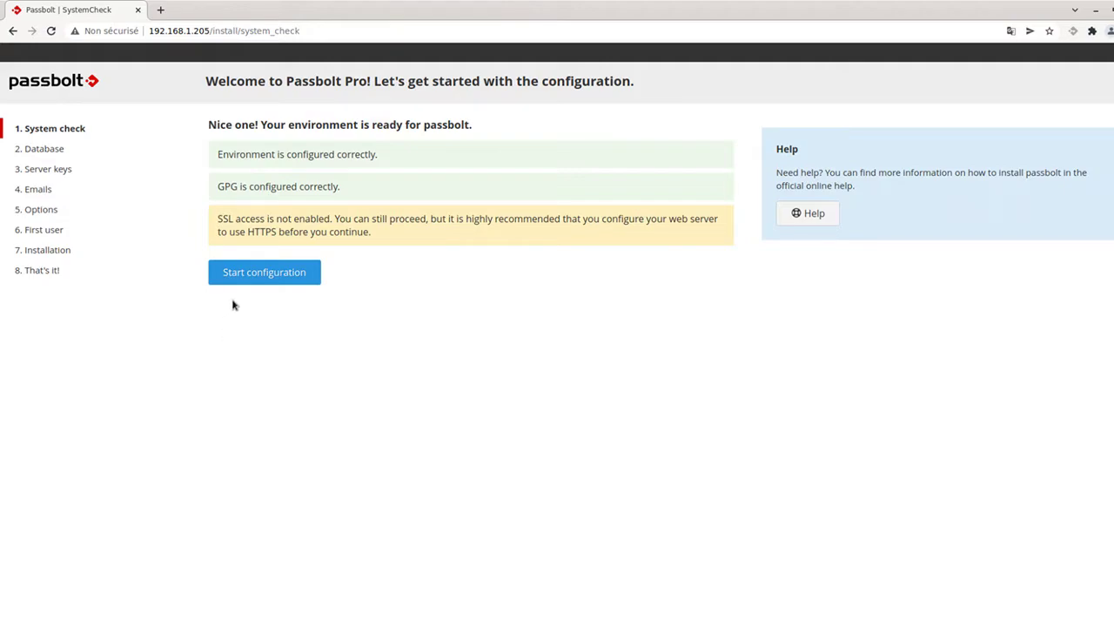
# Begin configuration and enter database host 127.0.0.1 and the database username.
pyautogui.click(243, 274)
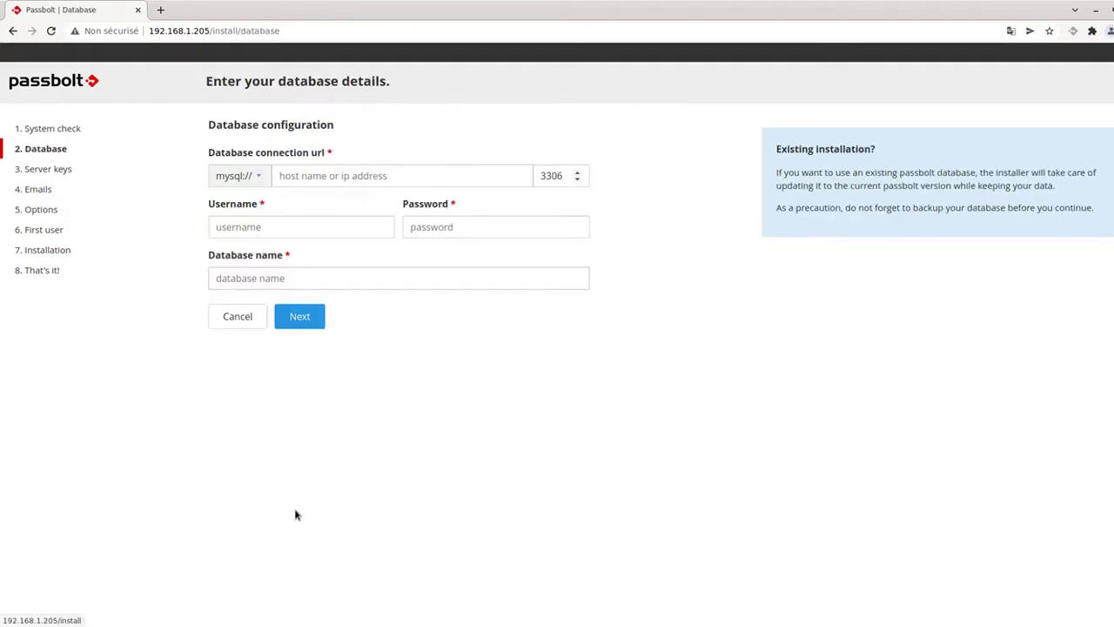
pyautogui.click(378, 178)
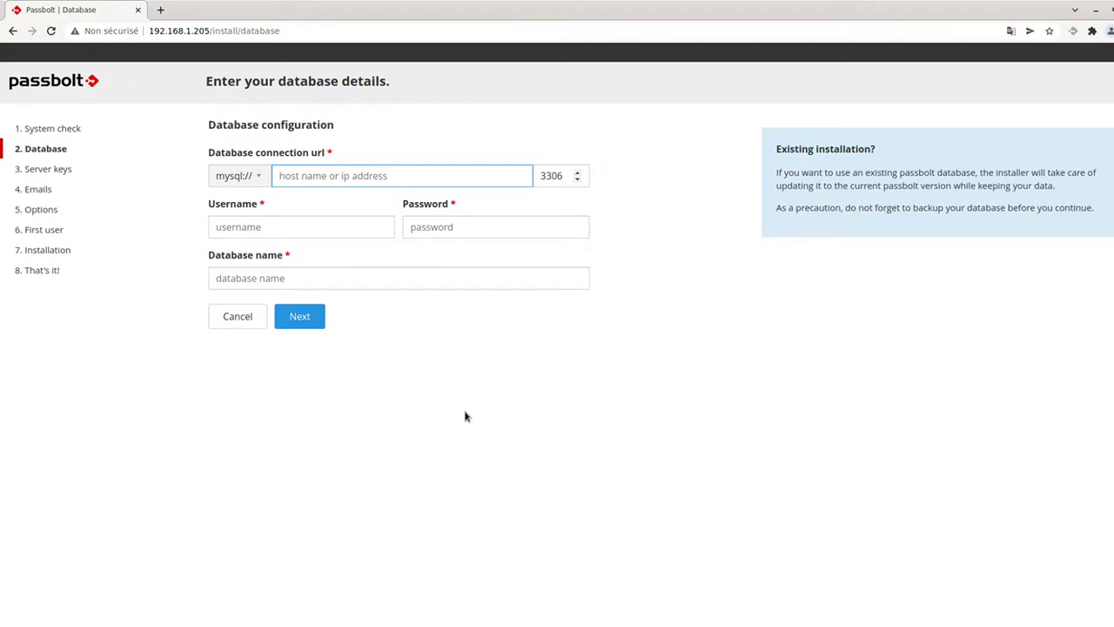
pyautogui.write('12')
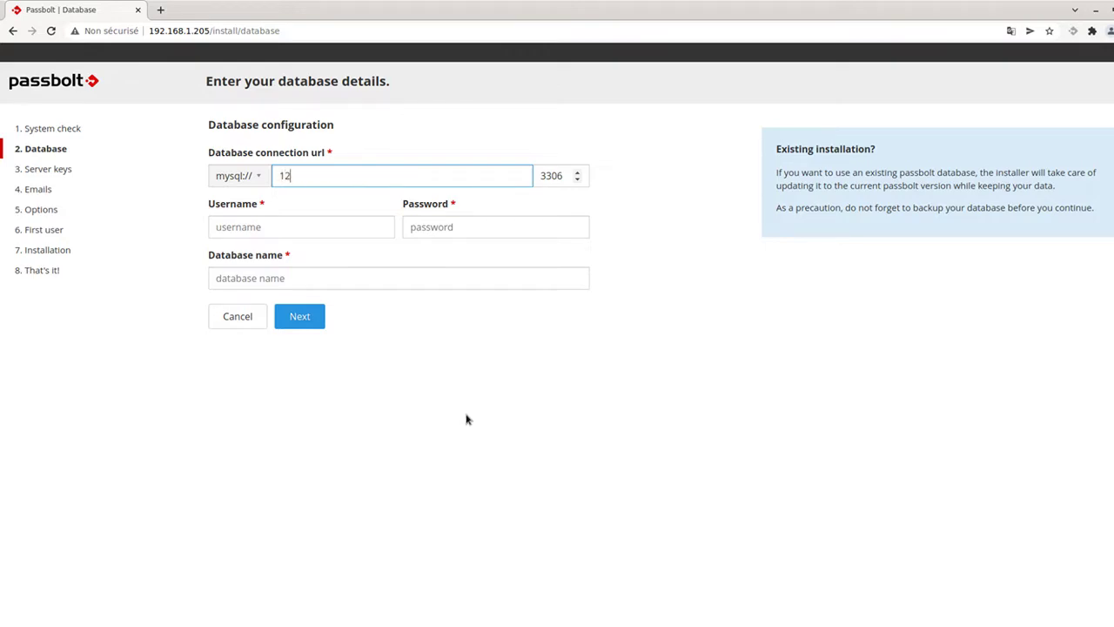
pyautogui.write('7.0.0.1')
pyautogui.press('Tab')
pyautogui.press('Tab')
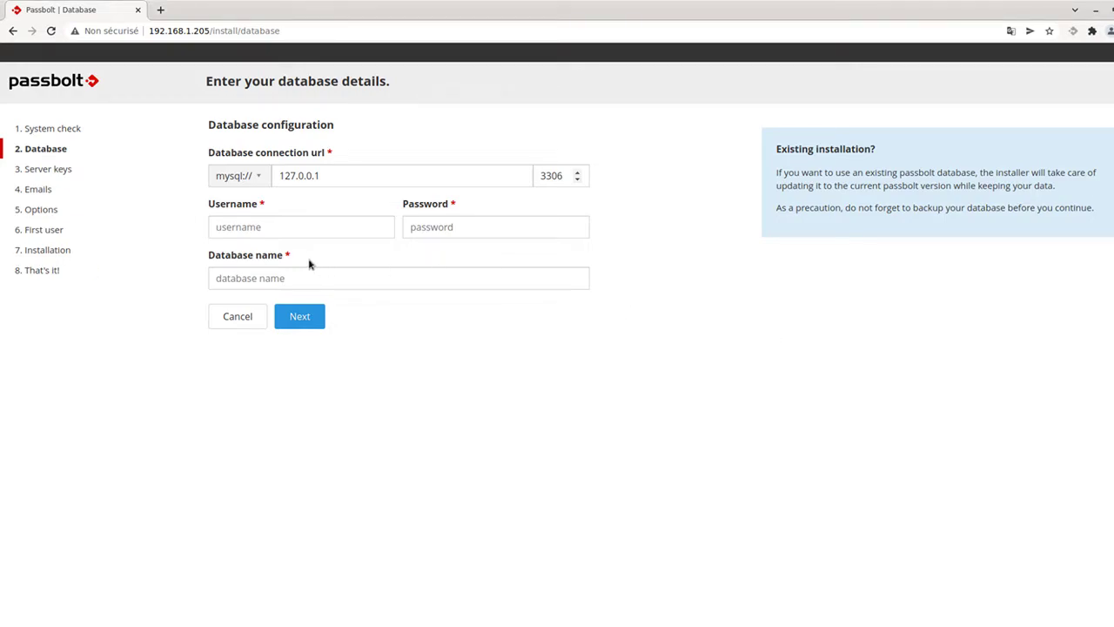
pyautogui.click(261, 231)
pyautogui.hotkey('ctrl', 'v')
# Enter the database password and database name passboltdb, then submit the database details.
pyautogui.click(474, 228)
pyautogui.write('passwd')
pyautogui.press('Tab')
pyautogui.hotkey('alt', 'Tab')
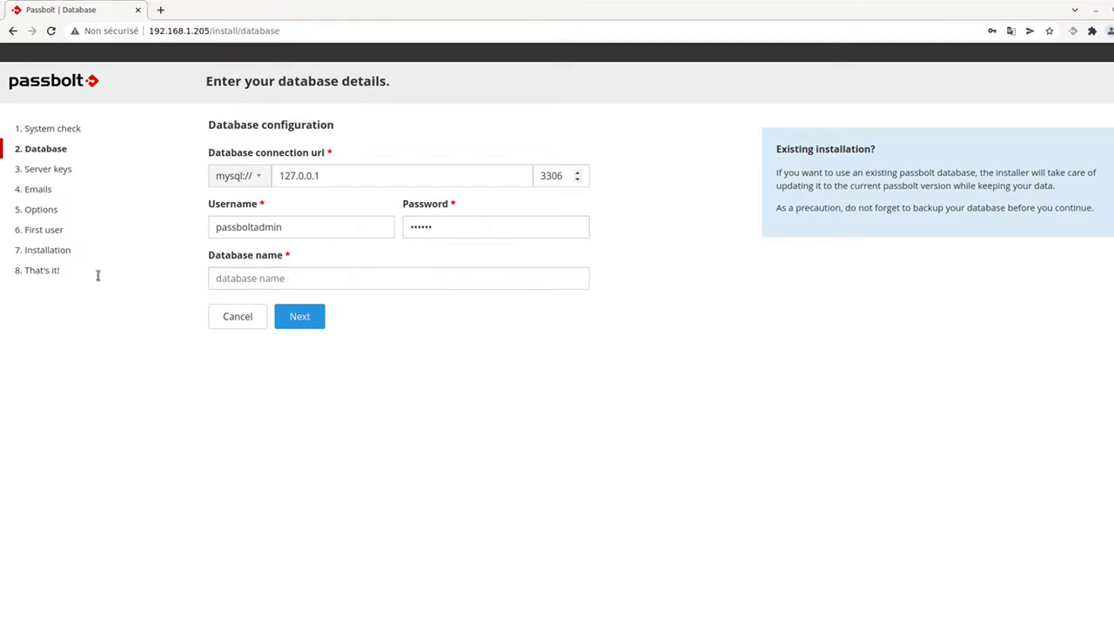
pyautogui.click(712, 349)
pyautogui.click(298, 281)
pyautogui.write('passboltdb')
pyautogui.click(304, 318)
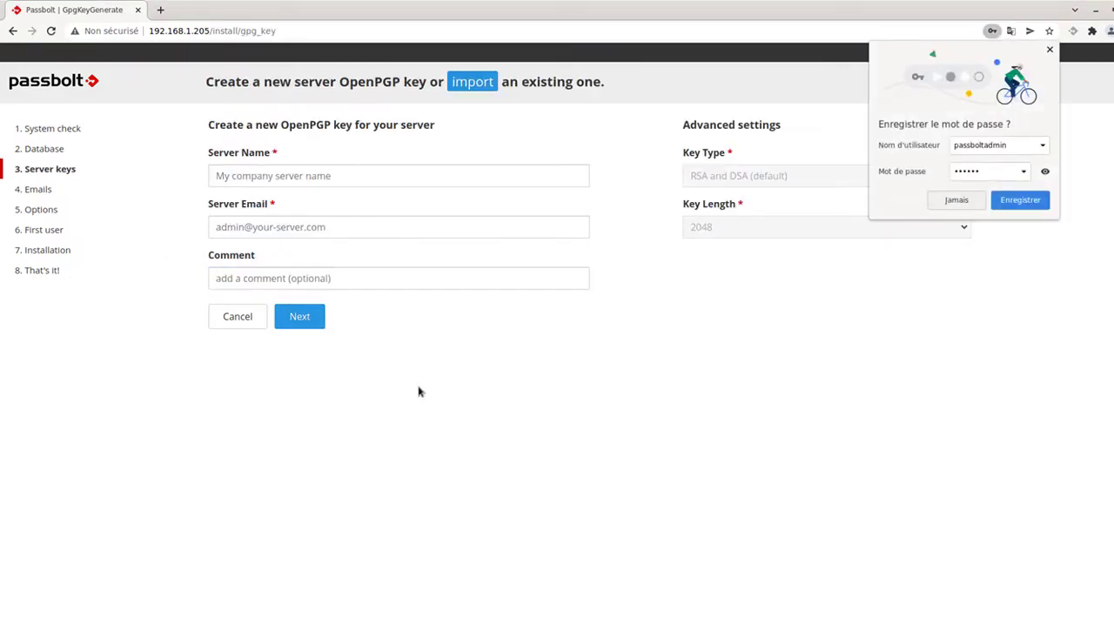
# Decline Chrome's password save and name the server key PassboltSavoirIT.
pyautogui.click(954, 200)
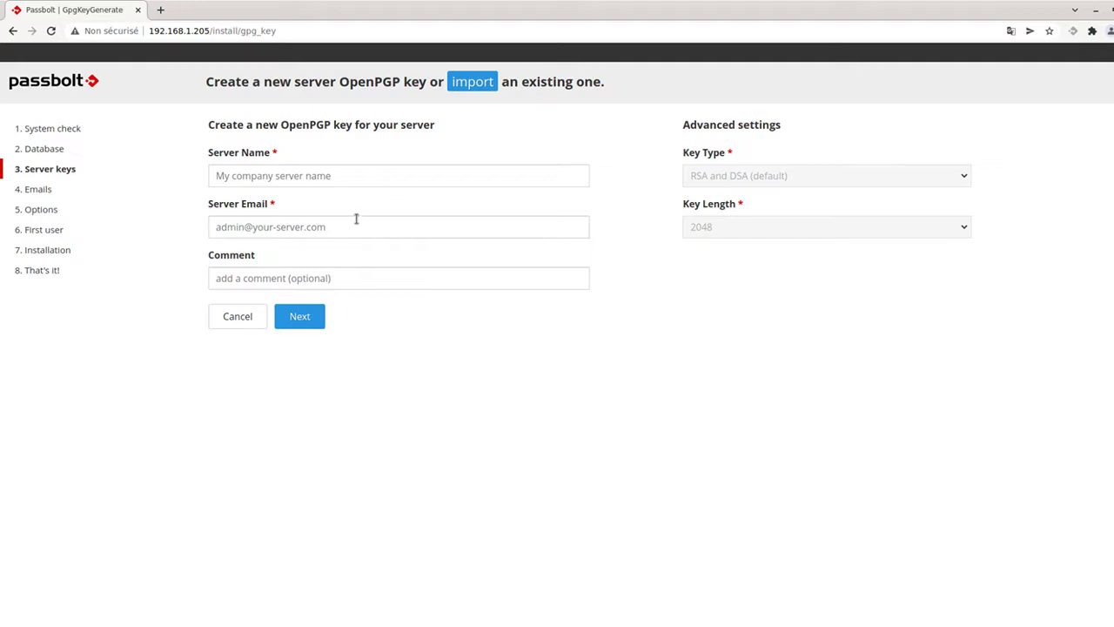
pyautogui.click(230, 171)
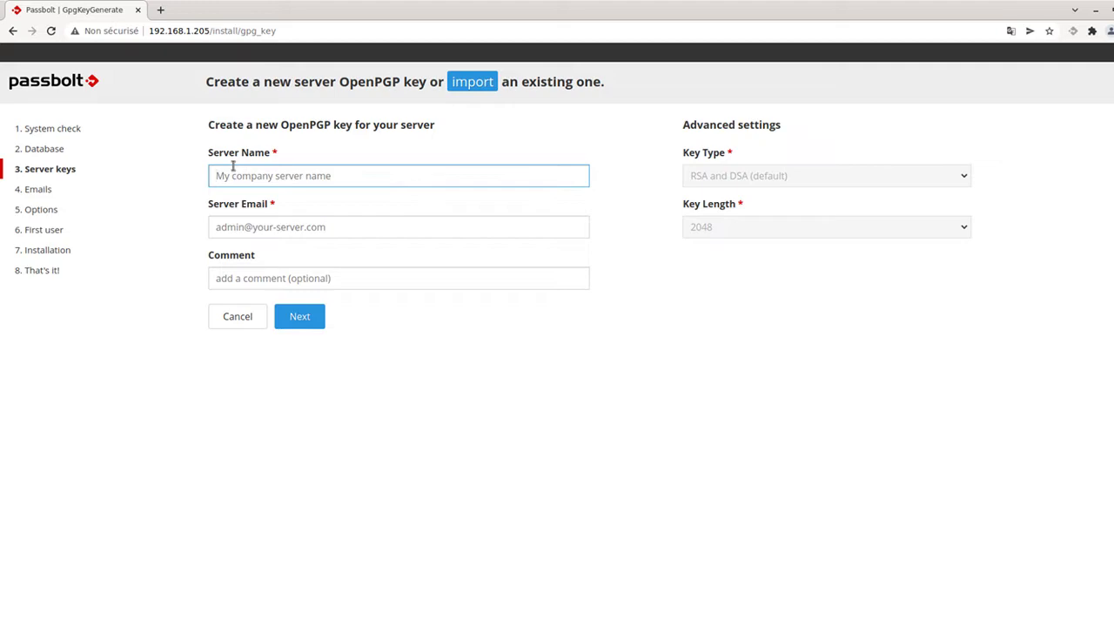
pyautogui.write('PassboltSa')
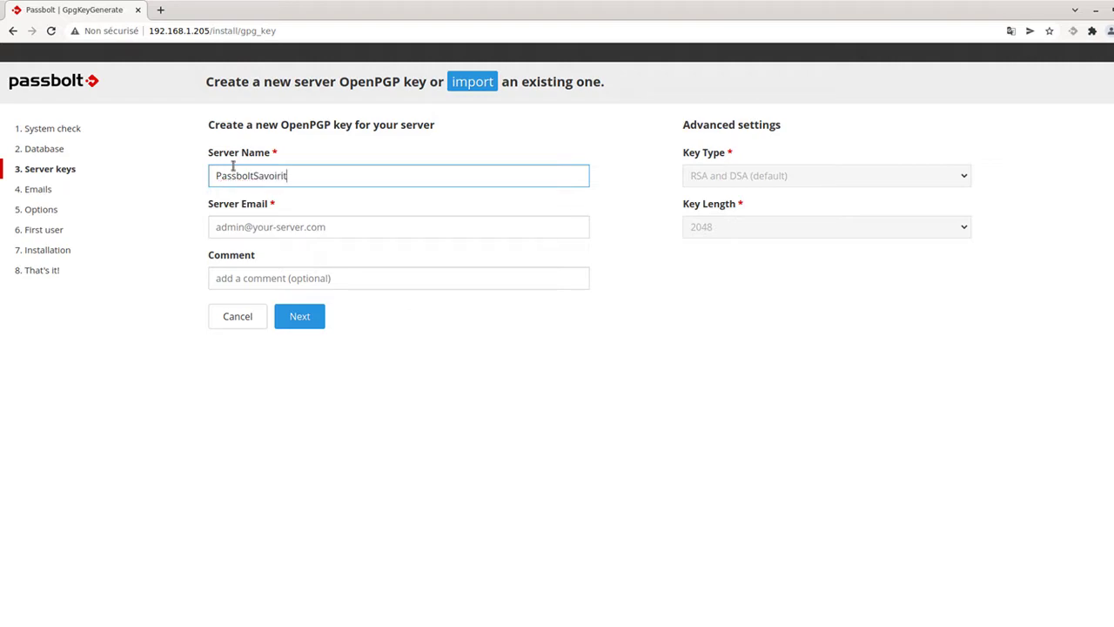
pyautogui.write('voirIT')
# Enter the server e-mail address and generate the server OpenPGP key.
pyautogui.click(269, 233)
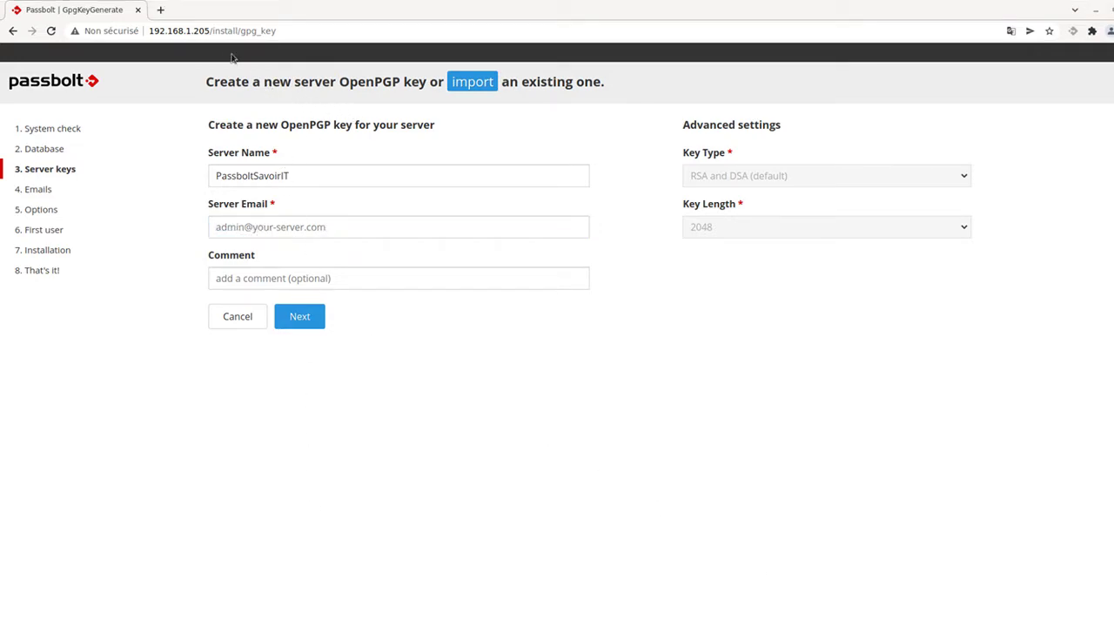
pyautogui.click(576, 12)
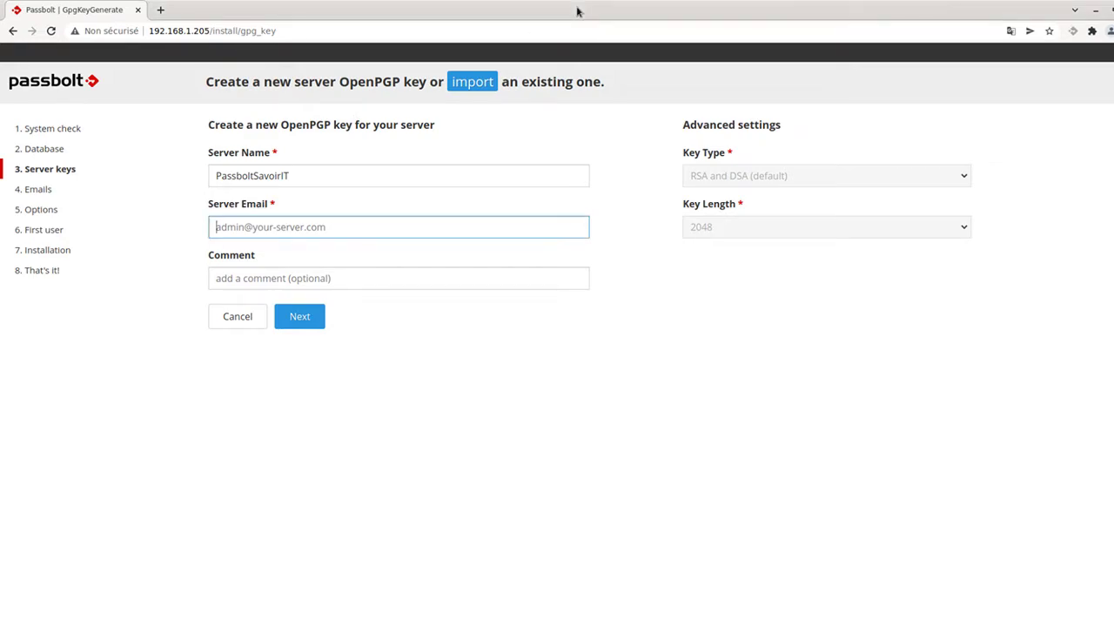
pyautogui.hotkey('ctrl', 'v')
pyautogui.click(308, 318)
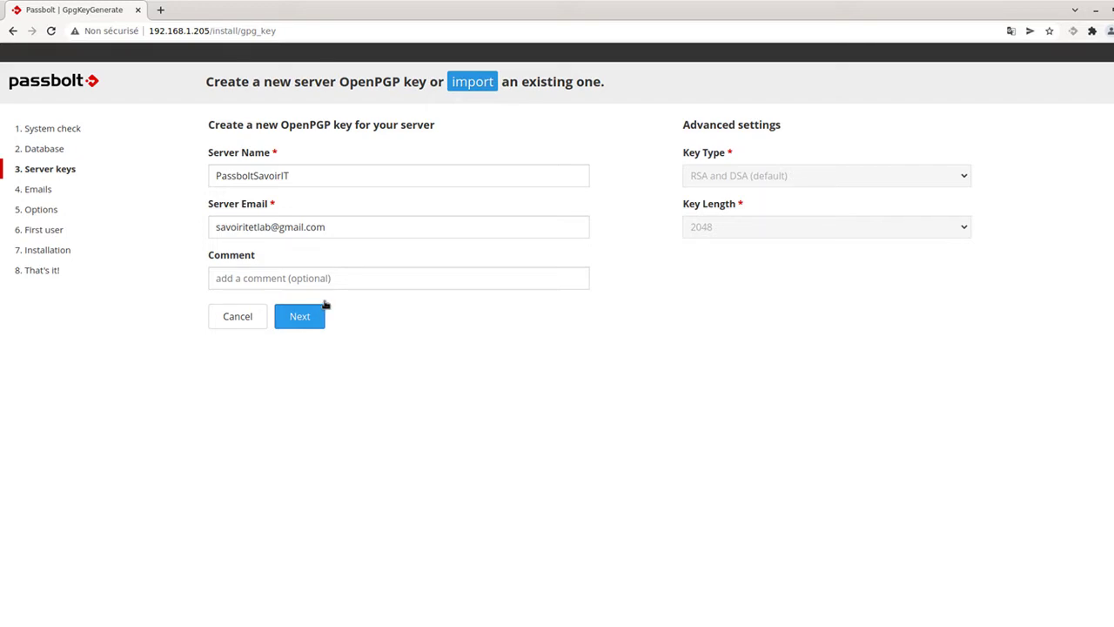
pyautogui.press('Return')
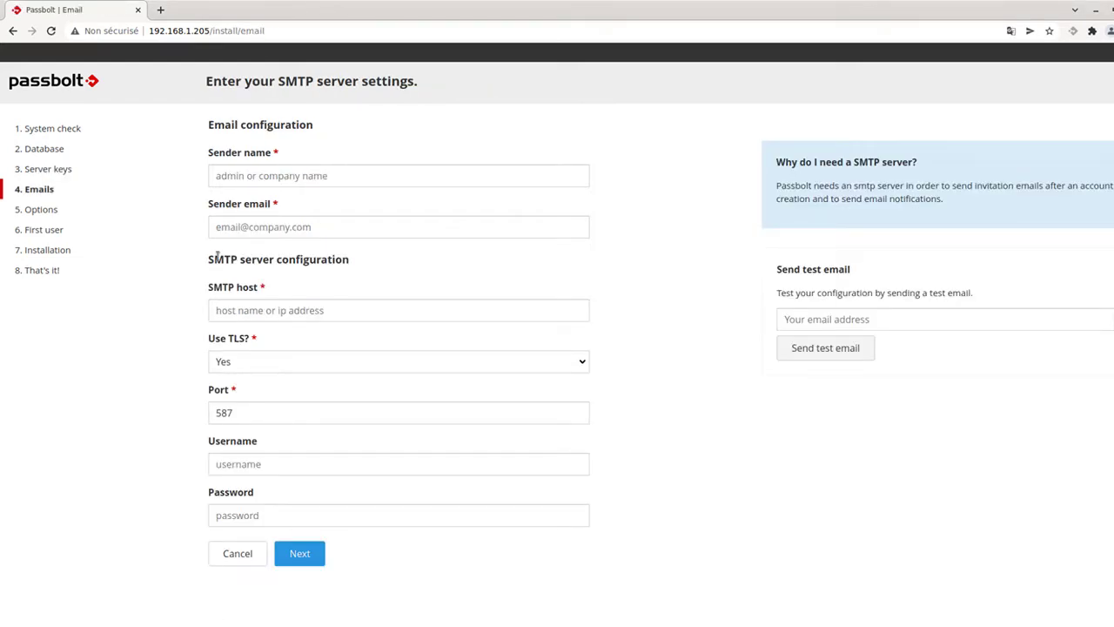
# Set the sender name to 'samin' and paste the sender e-mail address.
pyautogui.click(257, 179)
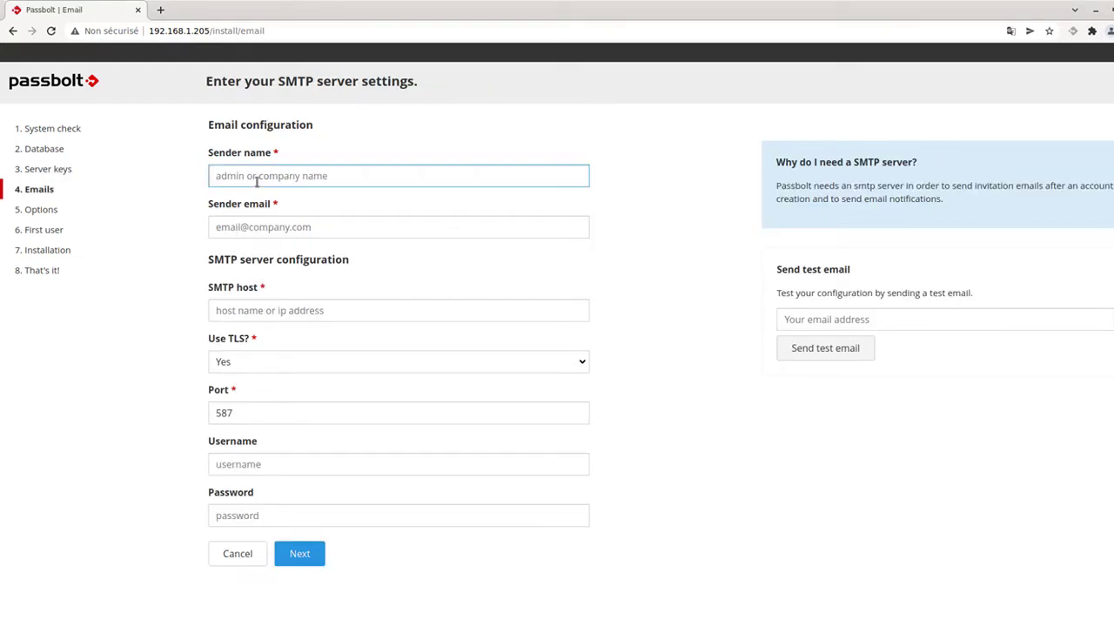
pyautogui.click(762, 622)
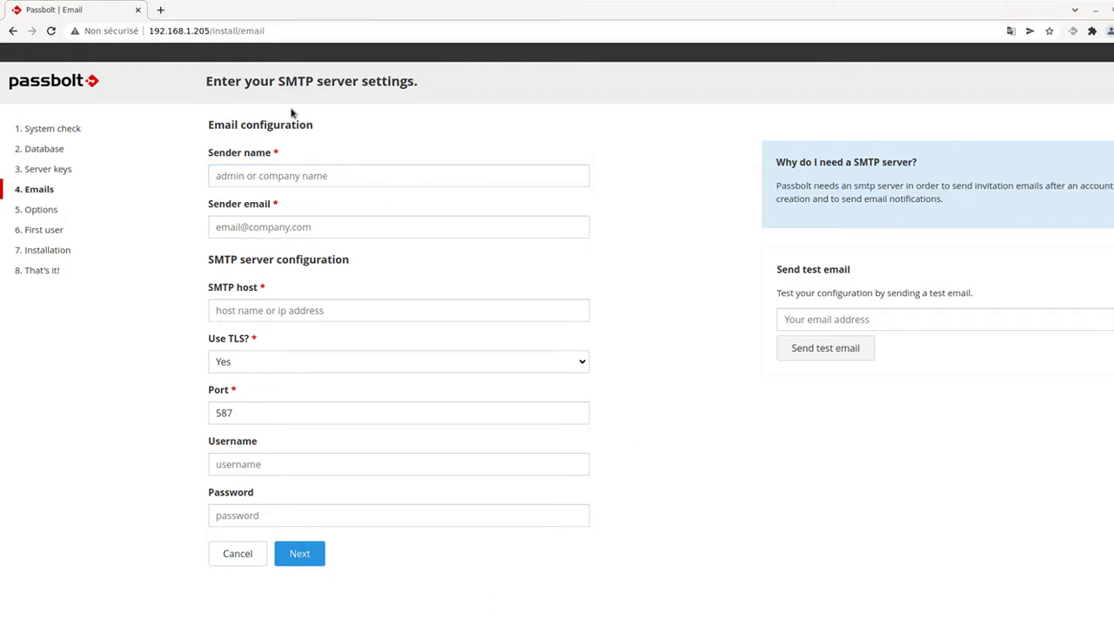
pyautogui.click(267, 179)
pyautogui.hotkey('ctrl', 'v')
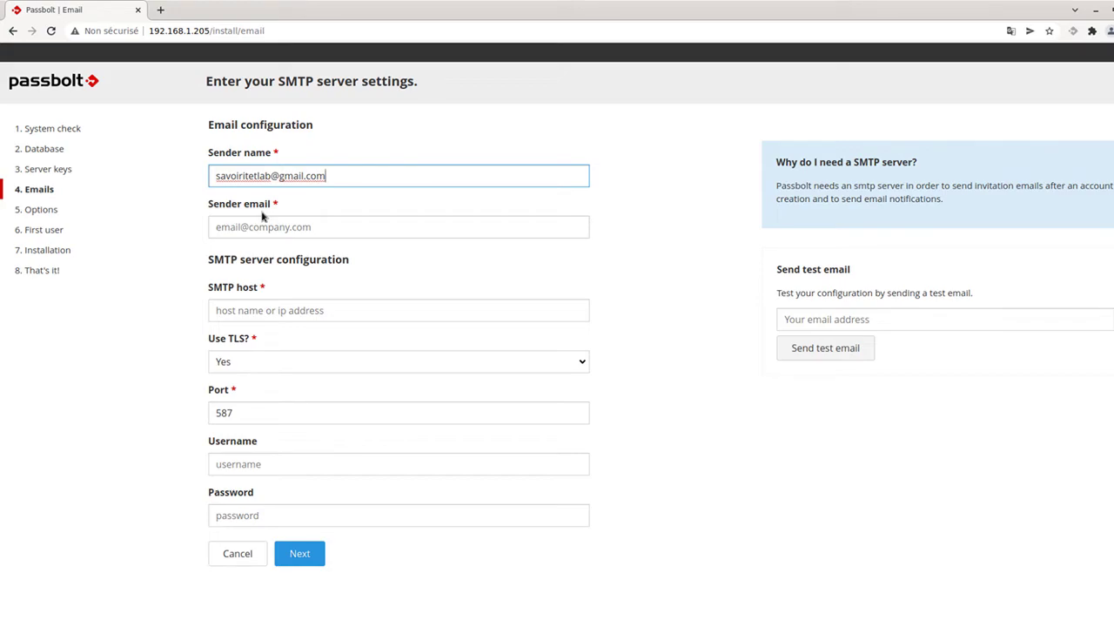
pyautogui.hotkey('ctrl', 'a')
pyautogui.hotkey('ctrl', 'c')
pyautogui.press('BackSpace')
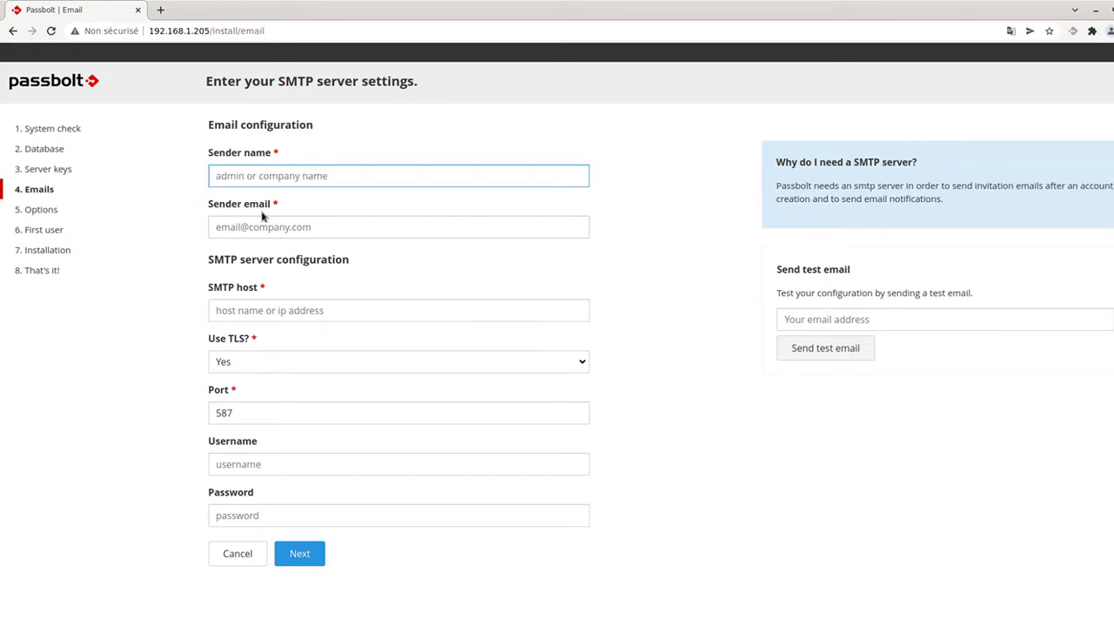
pyautogui.write('samin')
pyautogui.press('Tab')
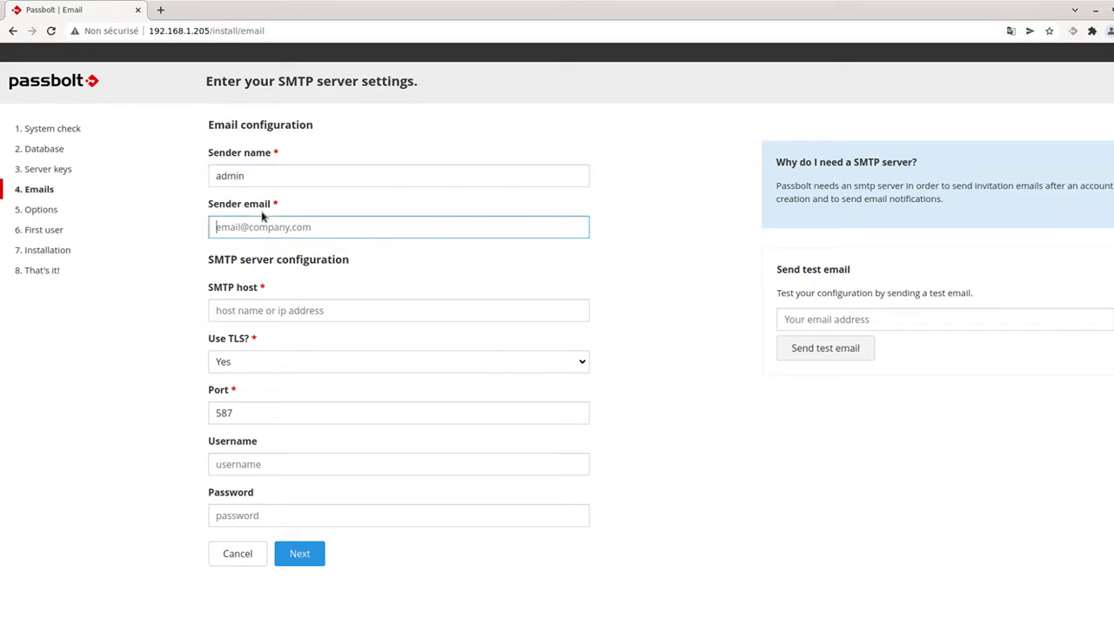
pyautogui.hotkey('ctrl', 'v')
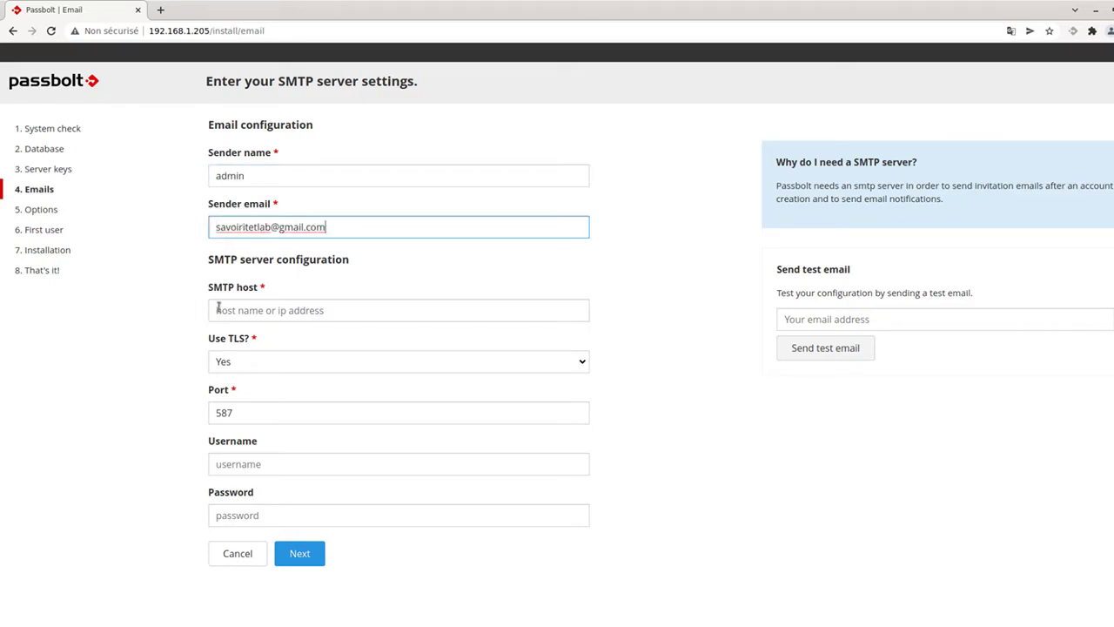
# Set SMTP host smtp.gmail.com with TLS, and enter the SMTP username and password.
pyautogui.click(251, 306)
pyautogui.write('smtp')
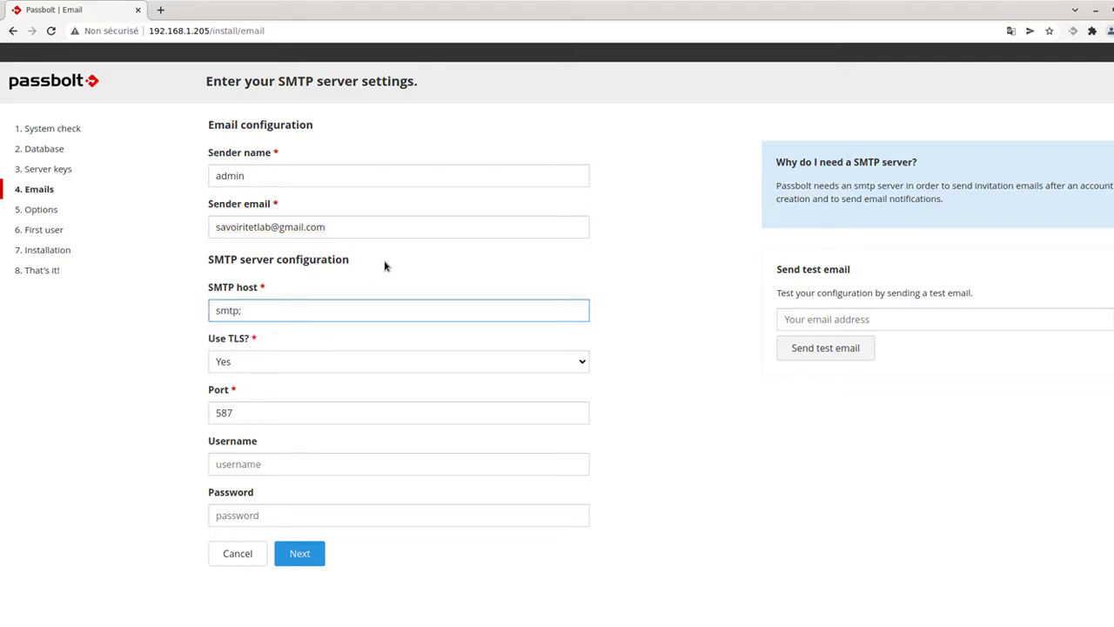
pyautogui.write('.gmail.com')
pyautogui.press('Tab')
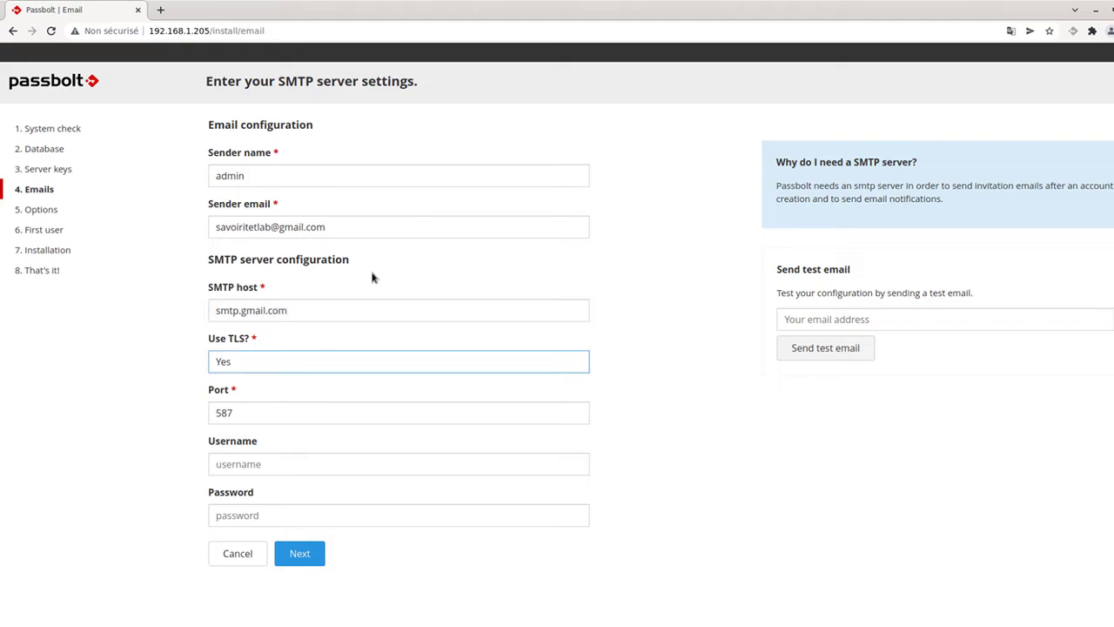
pyautogui.click(252, 463)
pyautogui.press('Escape')
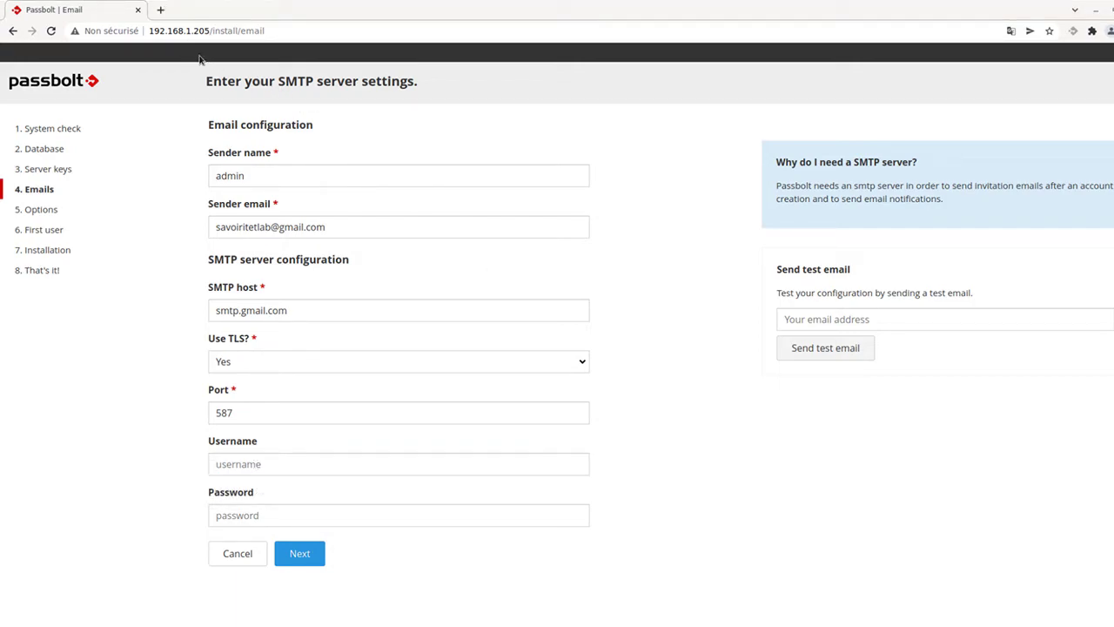
pyautogui.click(335, 493)
pyautogui.hotkey('ctrl', 'v')
pyautogui.click(264, 512)
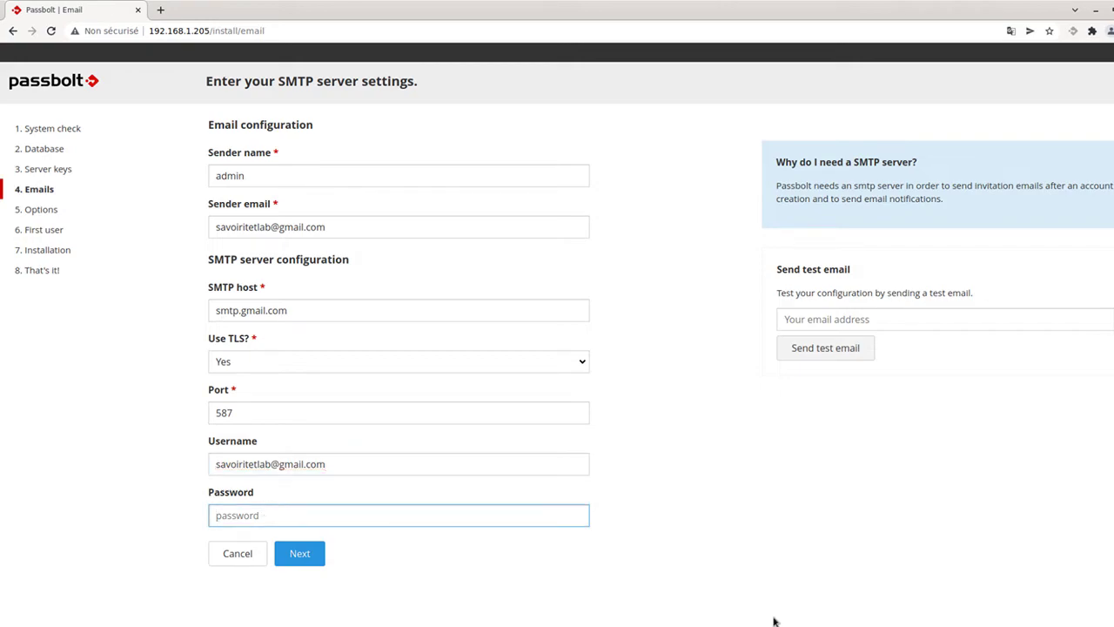
pyautogui.write('••••••')
# Accept the email settings and default options, then enter the admin's first and last name.
pyautogui.click(310, 561)
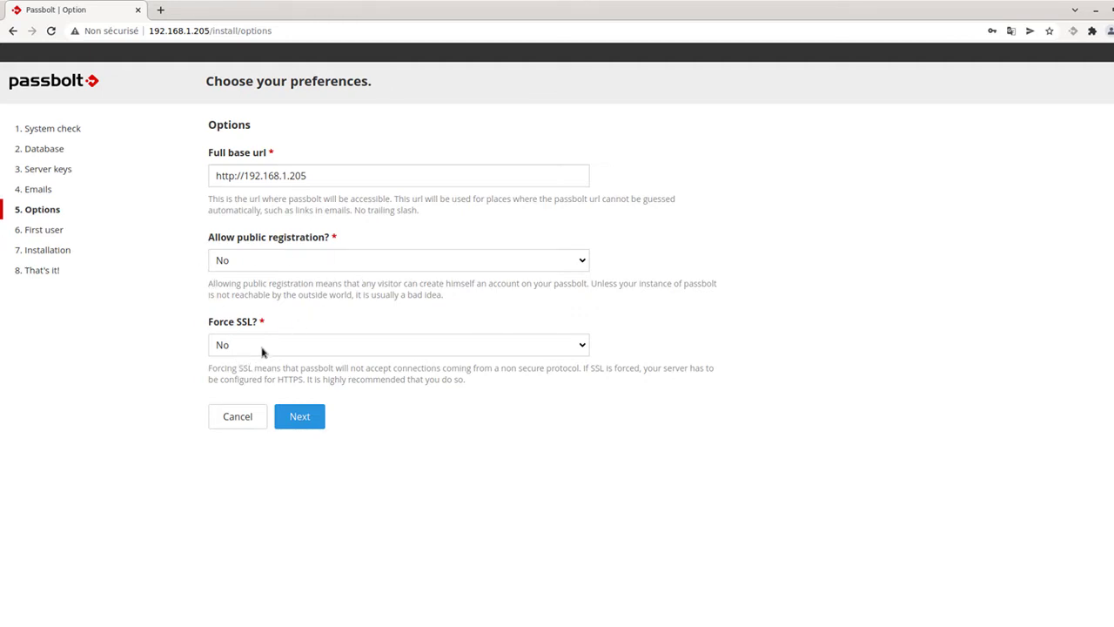
pyautogui.click(297, 416)
pyautogui.click(262, 183)
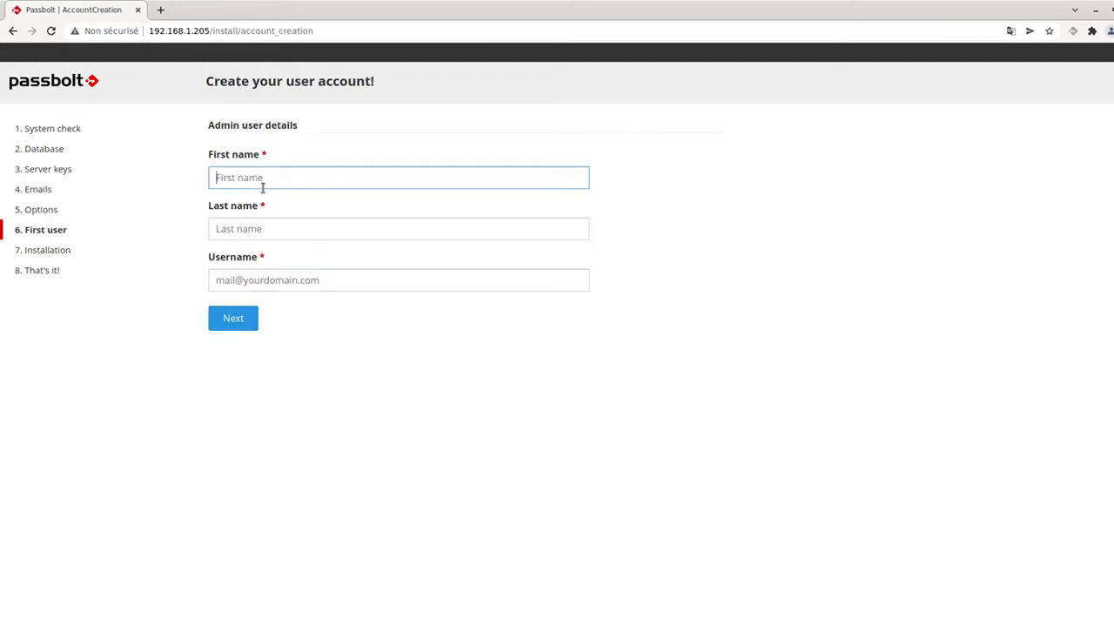
pyautogui.write('admin')
pyautogui.press('Tab')
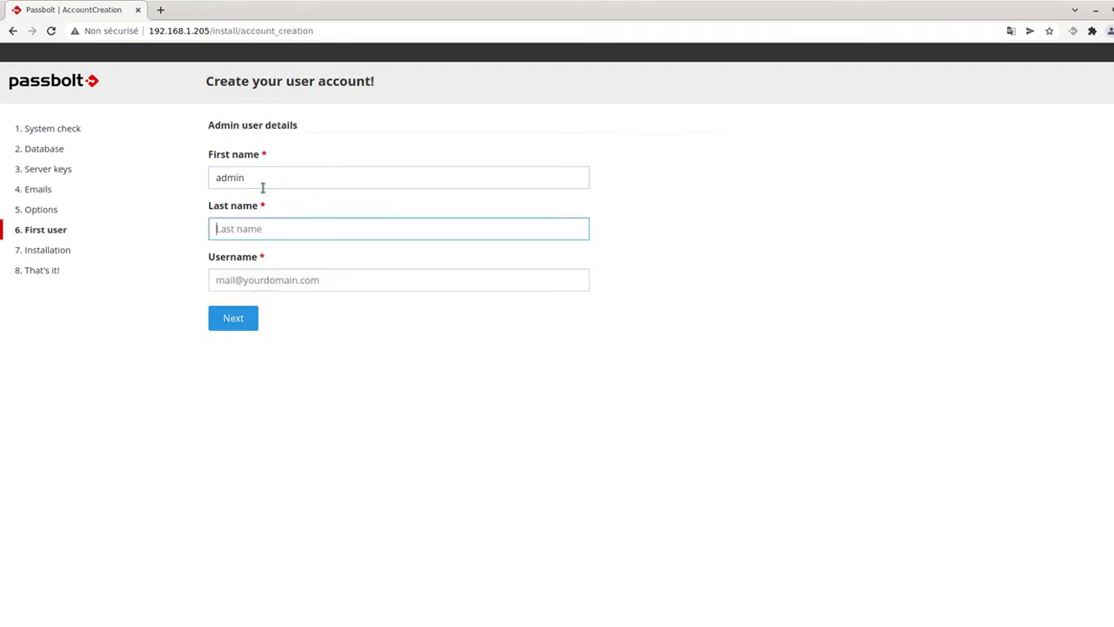
pyautogui.write('savo')
pyautogui.write('it')
# Use the saved e-mail as the admin username and run the installation.
pyautogui.click(261, 281)
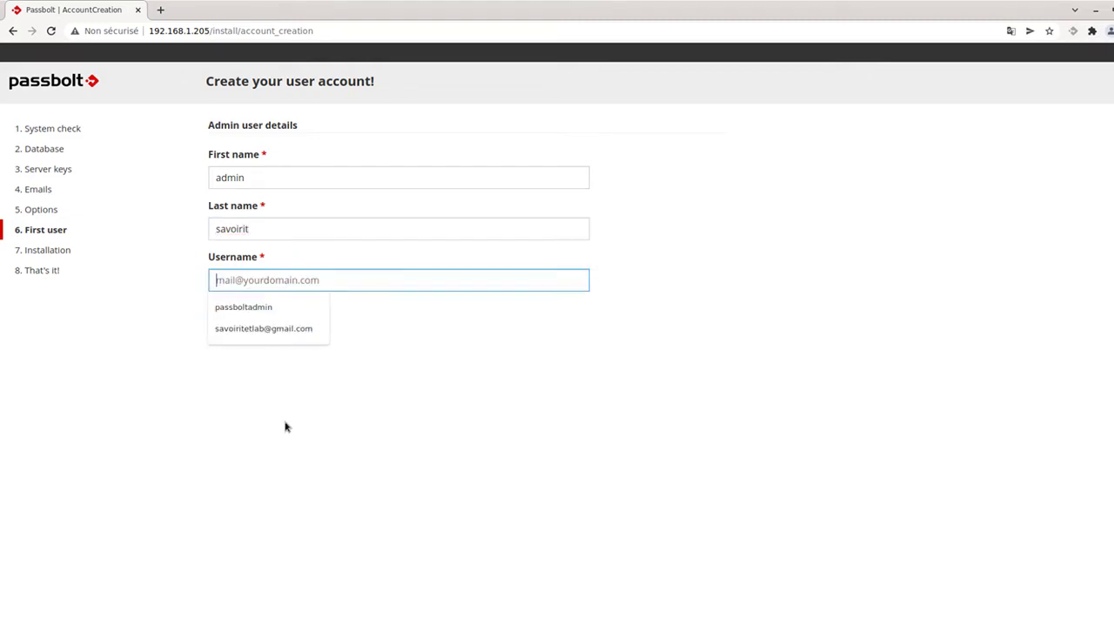
pyautogui.click(271, 338)
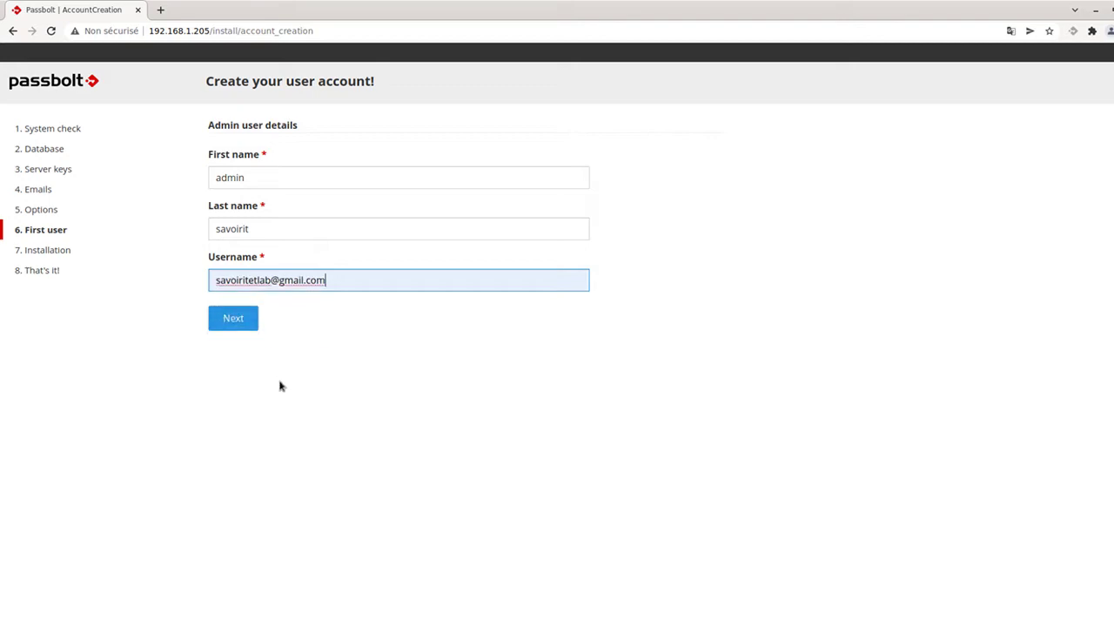
pyautogui.click(242, 327)
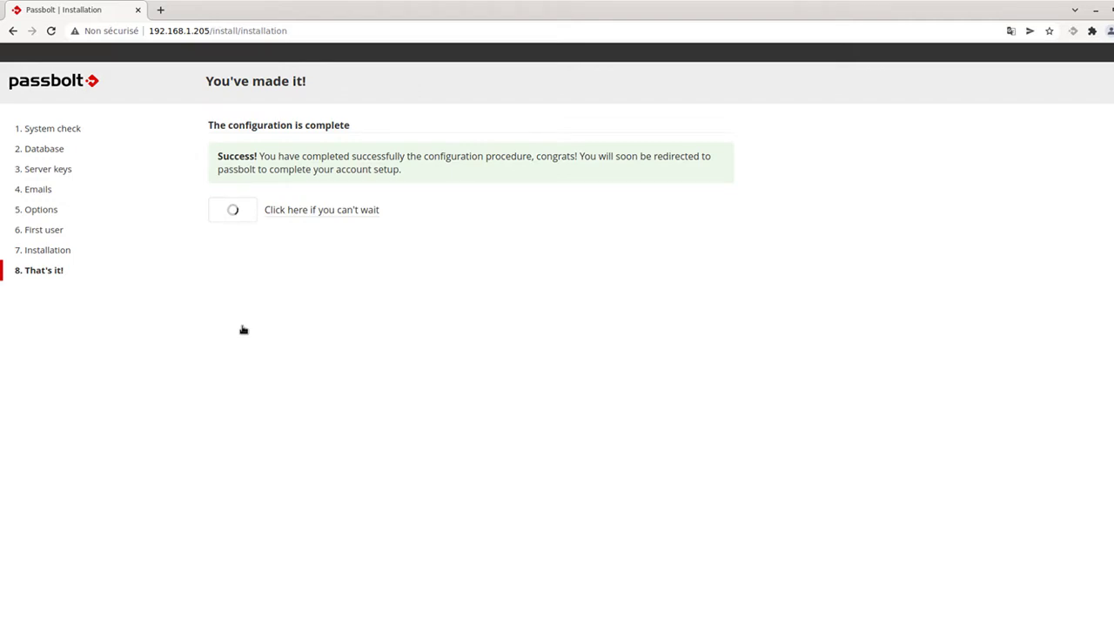
# Skip the wait and enter a passphrase meeting the length, case, digit and special-character rules.
pyautogui.click(303, 211)
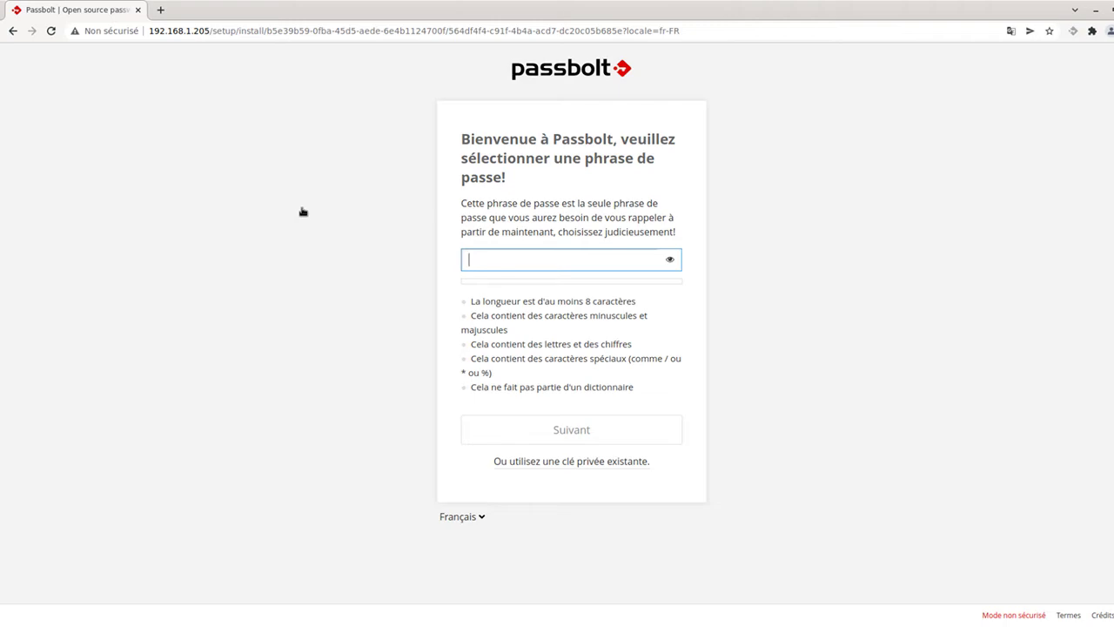
pyautogui.write('admin1234!')
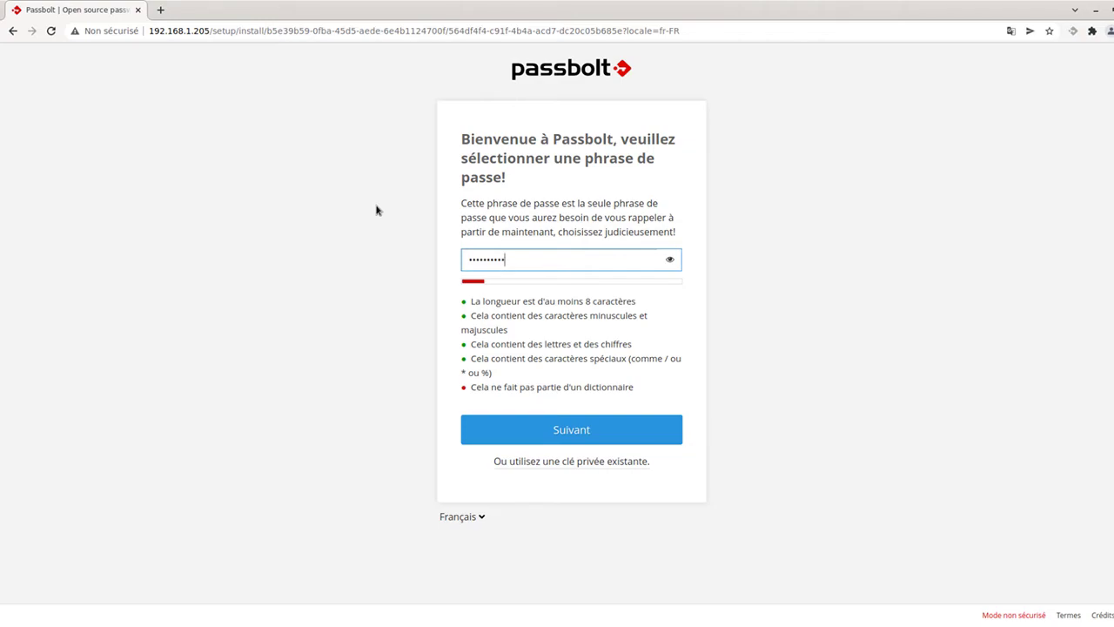
pyautogui.write('12')
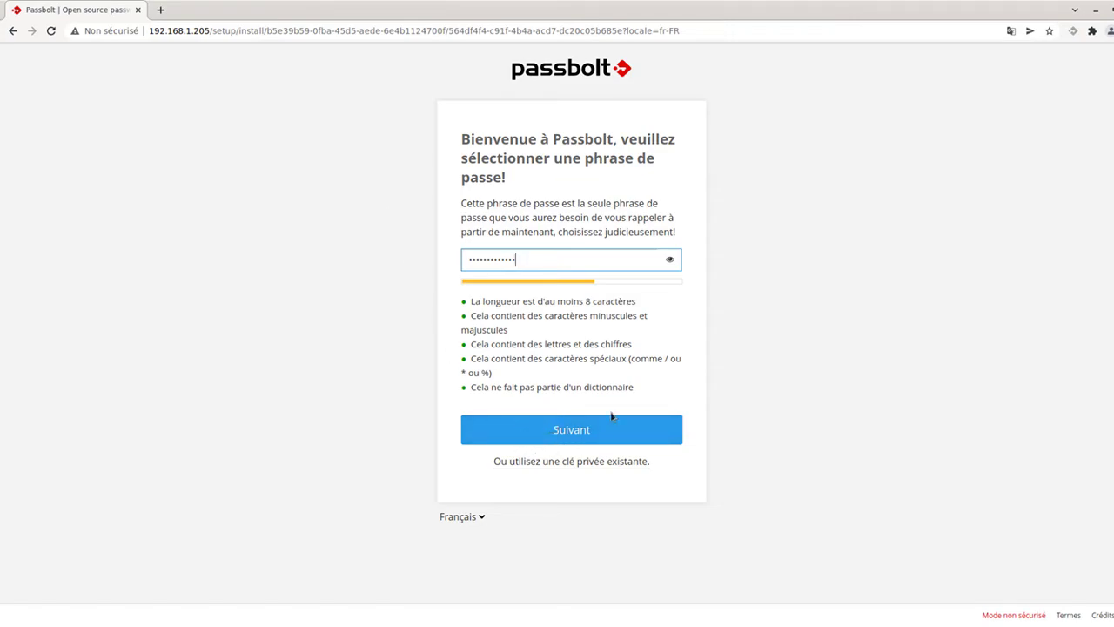
# Confirm the passphrase and continue once the recovery kit has downloaded.
pyautogui.click(563, 424)
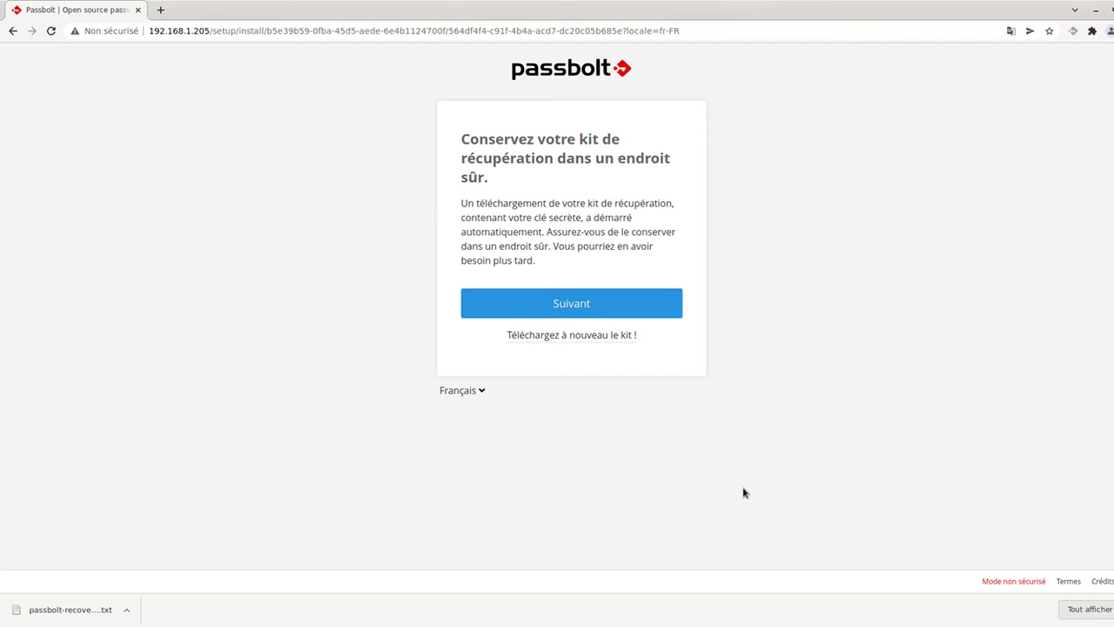
pyautogui.click(567, 304)
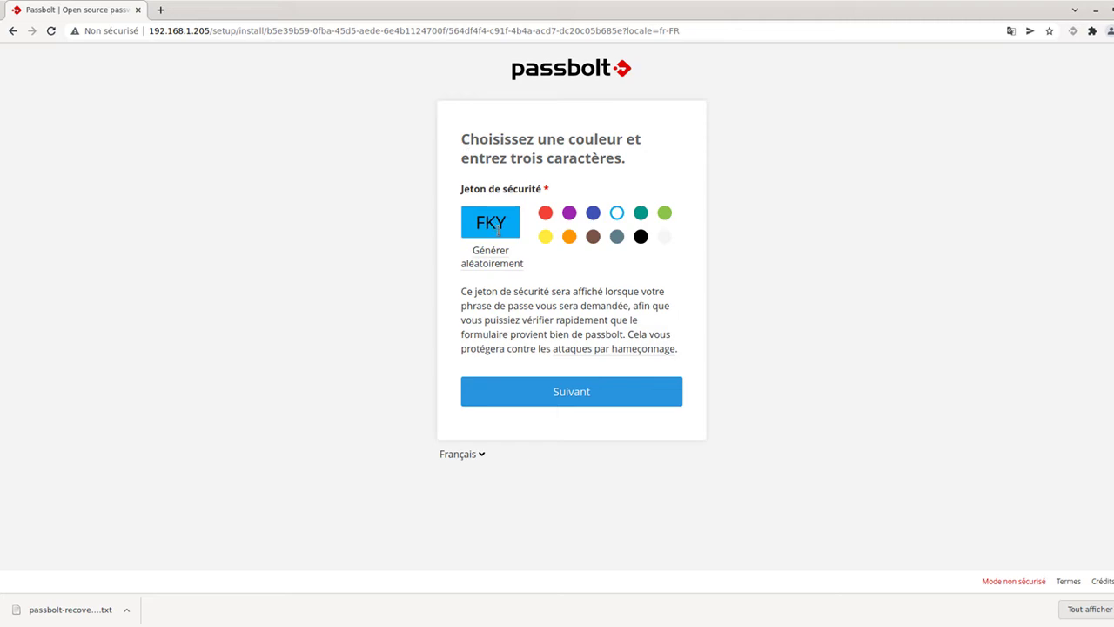
pyautogui.moveTo(513, 223); pyautogui.dragTo(440, 224)
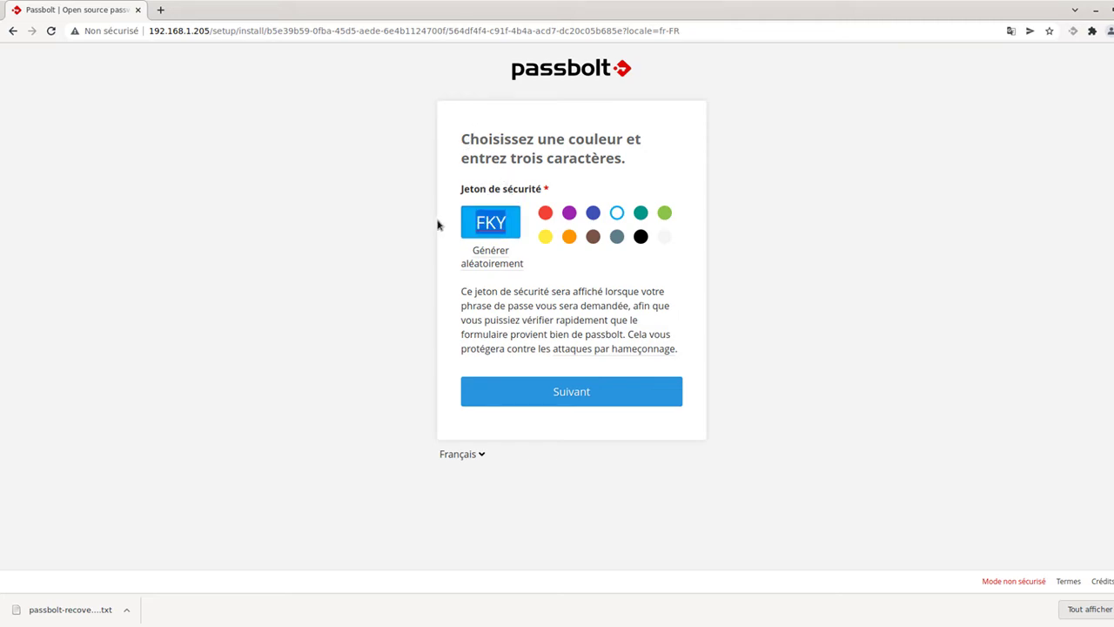
pyautogui.write('SAV')
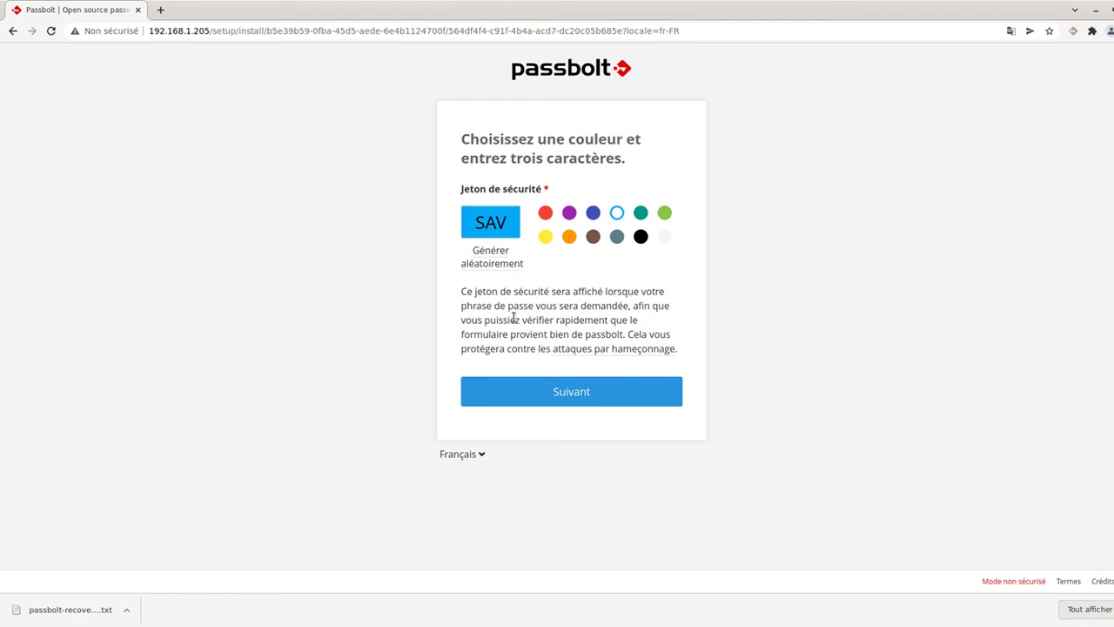
pyautogui.moveTo(509, 224); pyautogui.dragTo(452, 235)
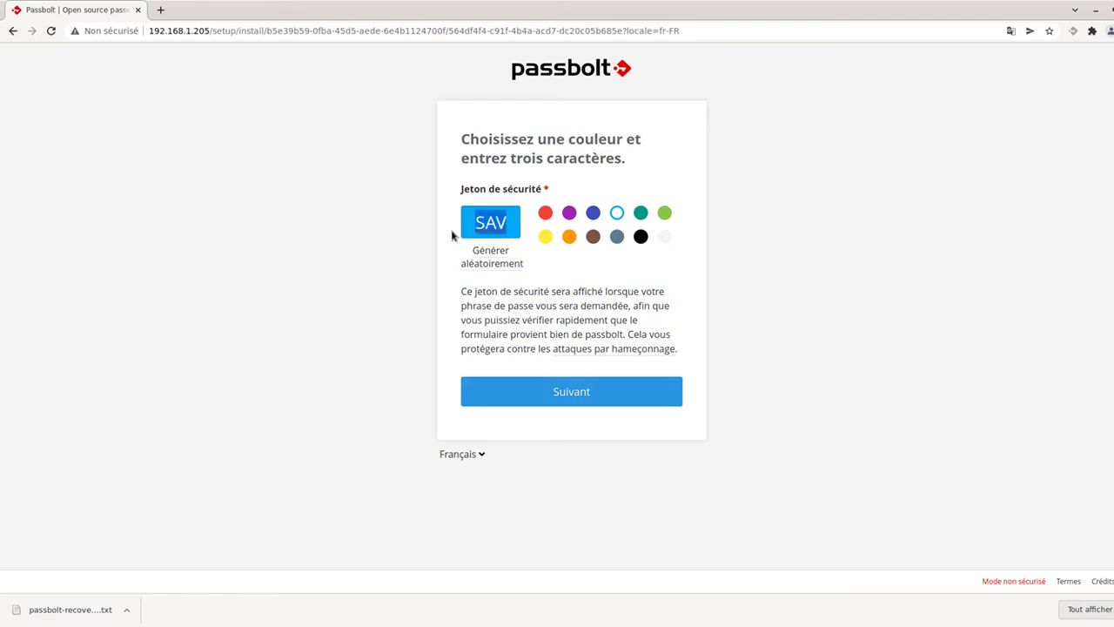
pyautogui.click(624, 352)
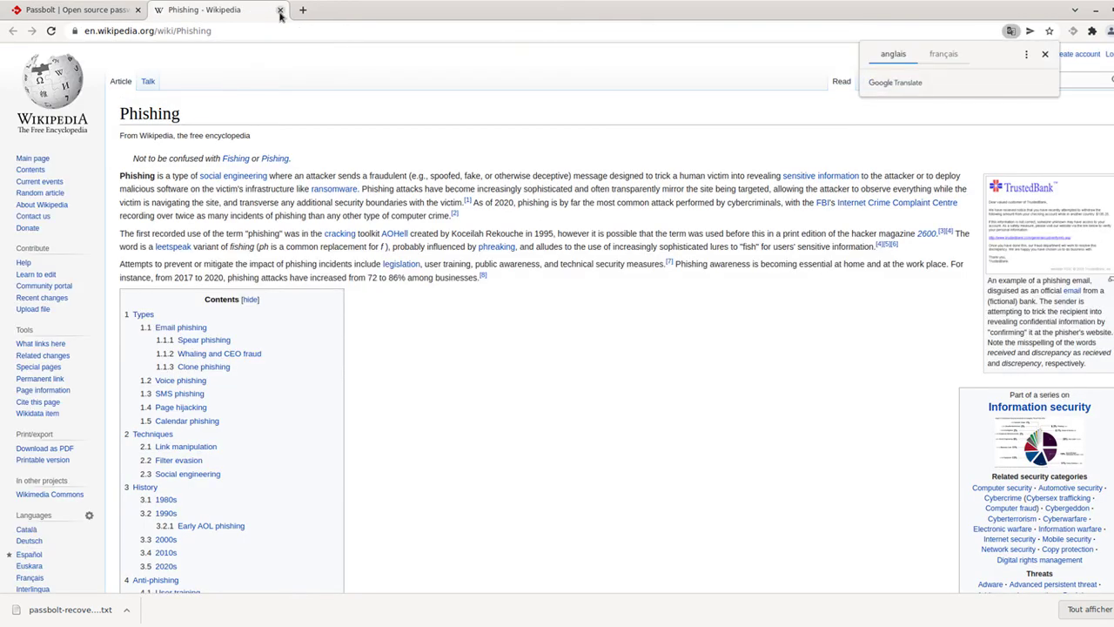
pyautogui.click(281, 10)
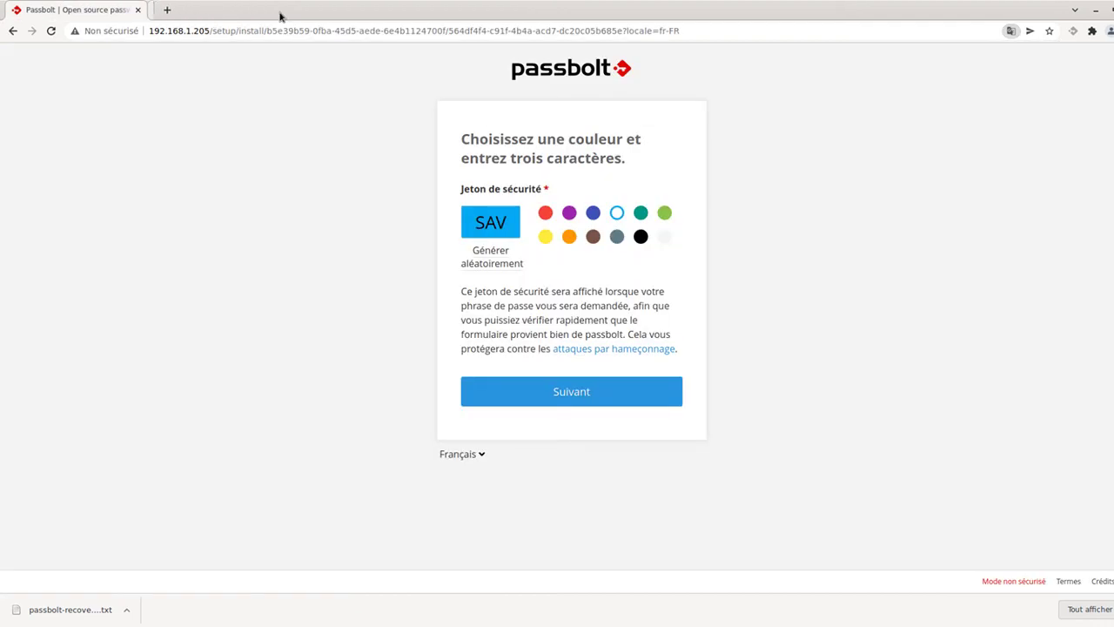
pyautogui.click(580, 398)
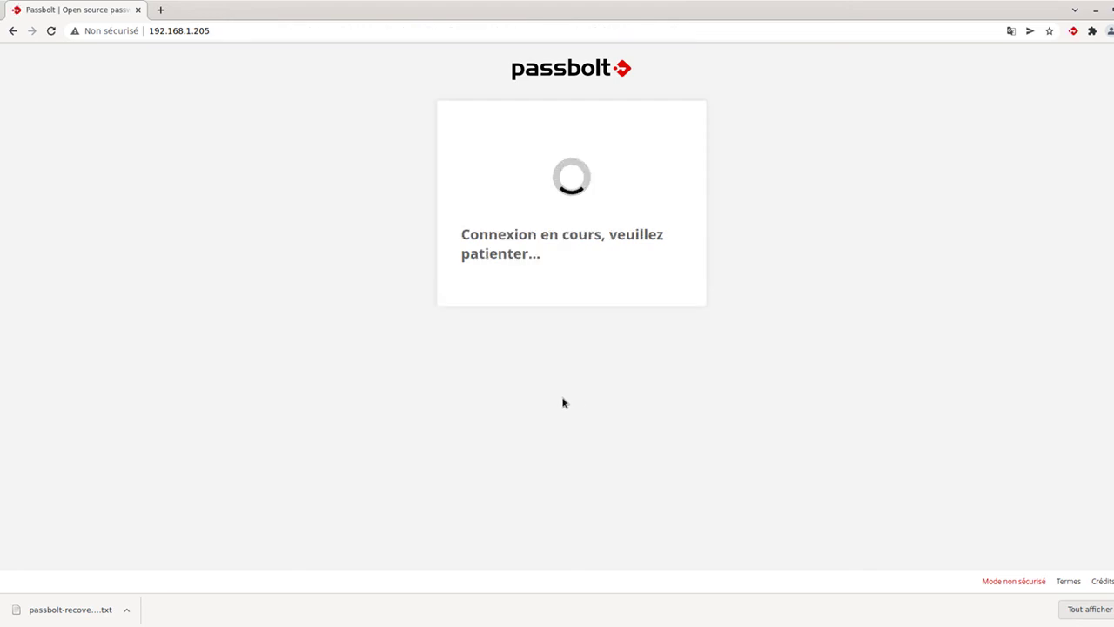